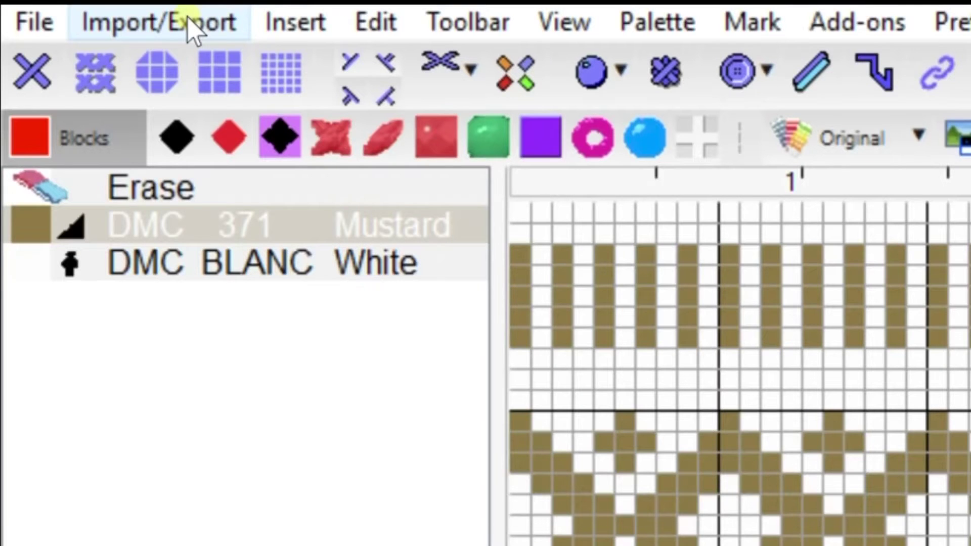
Open the Tunisian Crochet/Graphghan output settings and set the row Method to Do Nothing.
{"action": "left_click", "coordinate": [191, 25]}
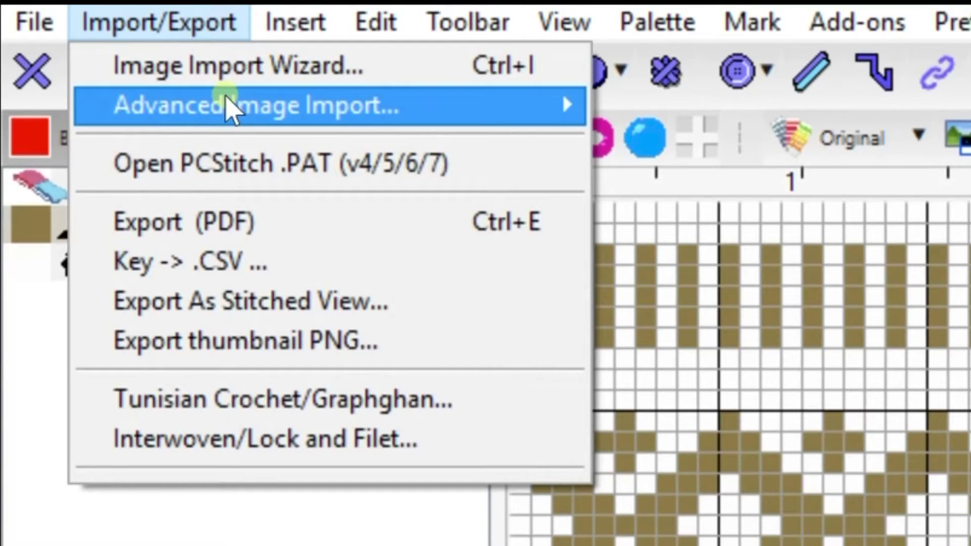
{"action": "left_click", "coordinate": [367, 400]}
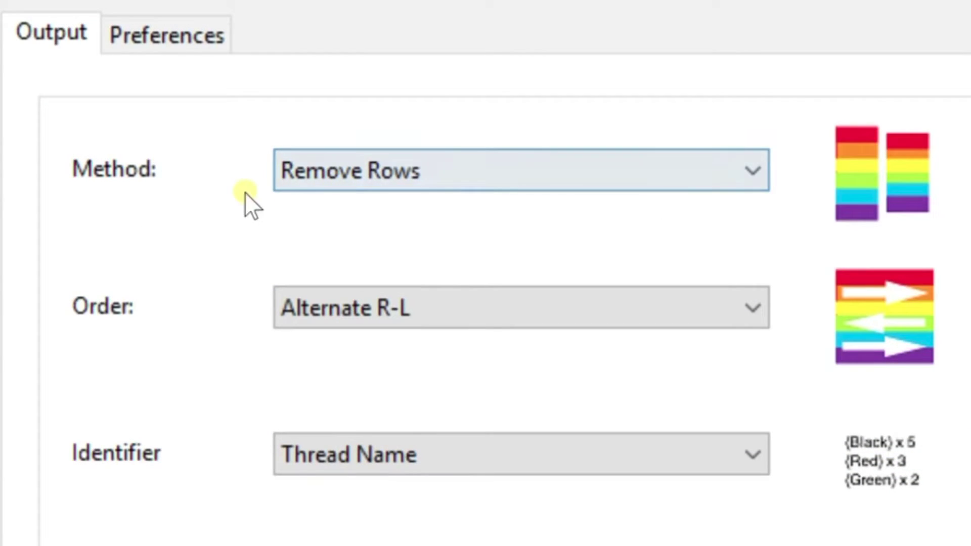
{"action": "left_click", "coordinate": [445, 186]}
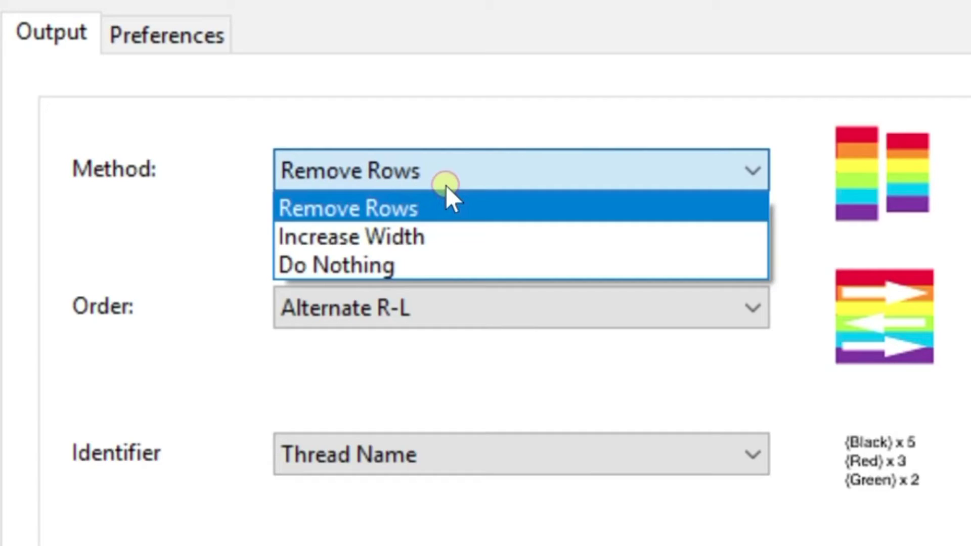
{"action": "left_click", "coordinate": [445, 265]}
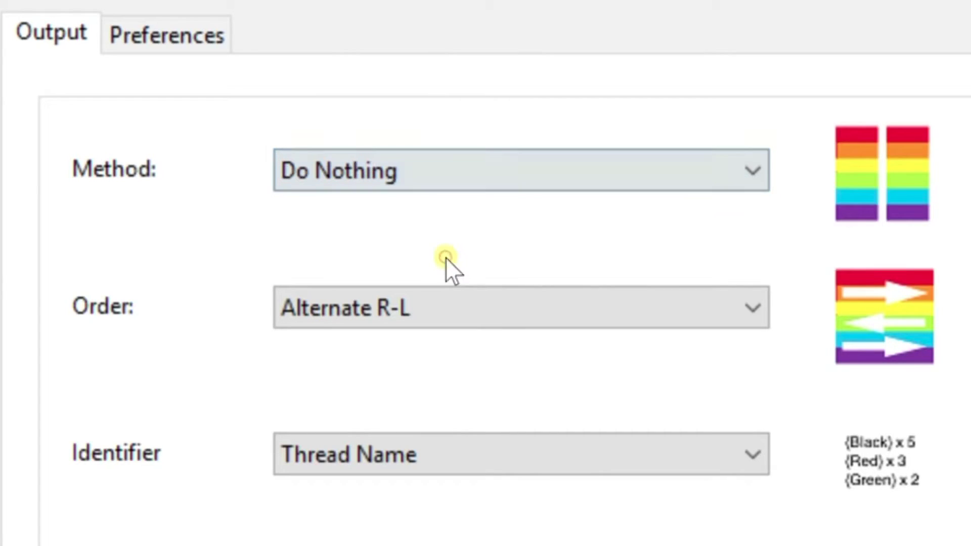
{"action": "left_click", "coordinate": [432, 178]}
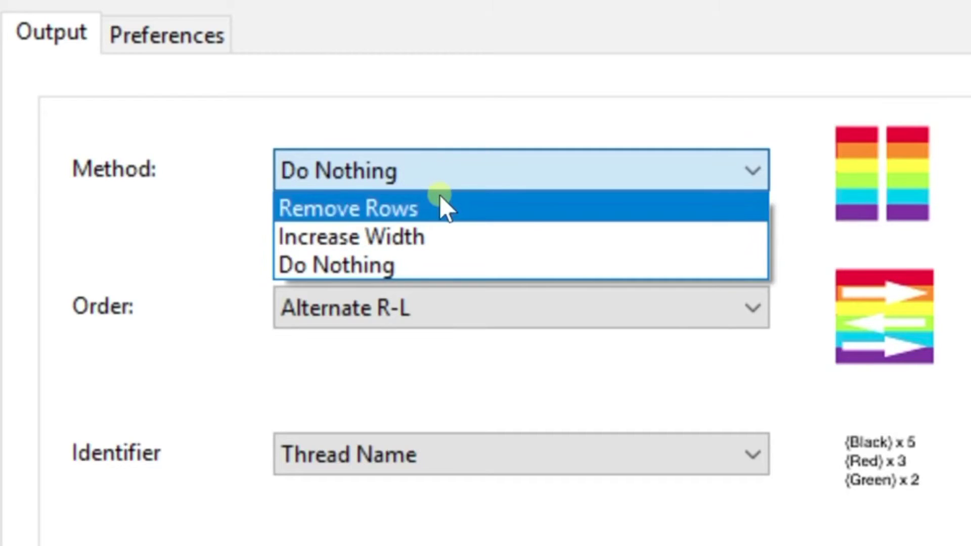
Keep Do Nothing as the method and try both (C2C) Diagonal orders and Left To Right.
{"action": "left_click", "coordinate": [475, 265]}
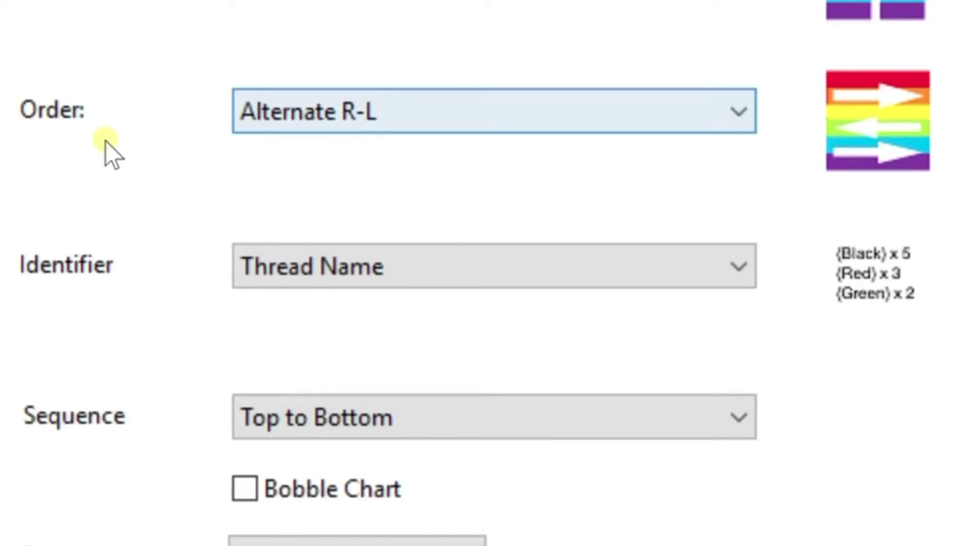
{"action": "left_click", "coordinate": [379, 117]}
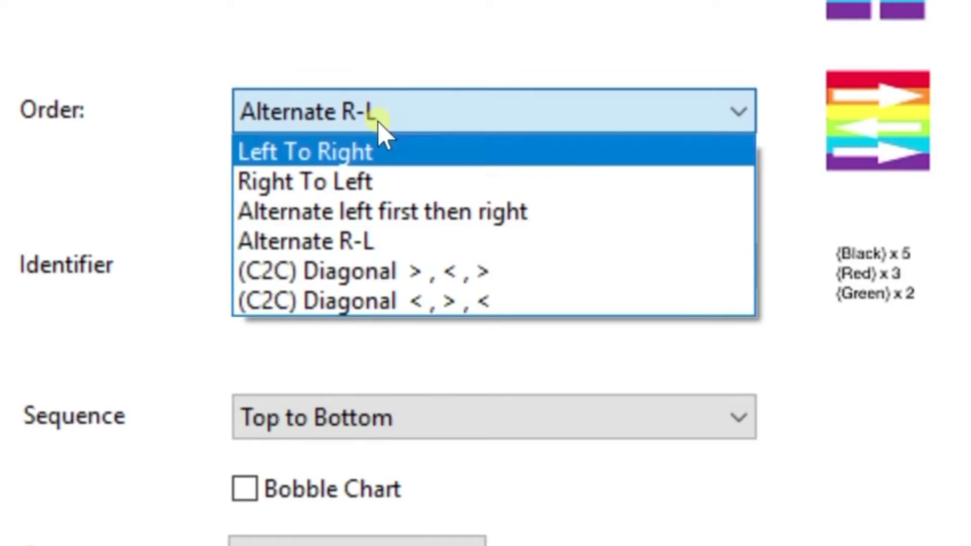
{"action": "left_click", "coordinate": [438, 273]}
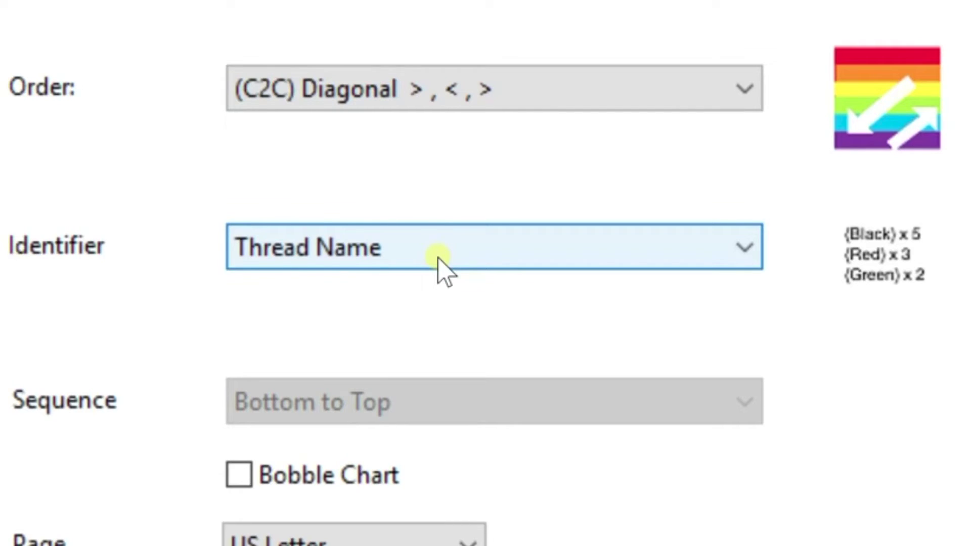
{"action": "left_click", "coordinate": [440, 97]}
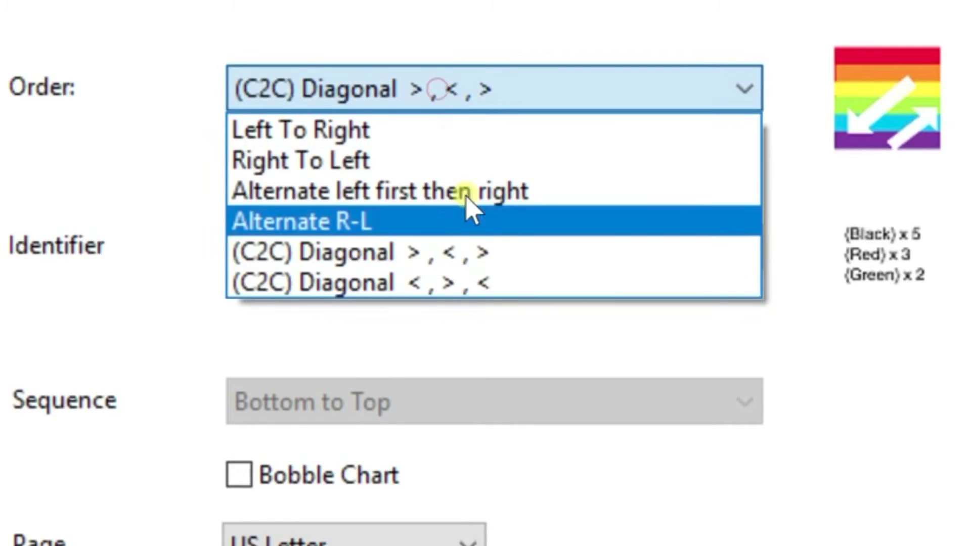
{"action": "left_click", "coordinate": [479, 282]}
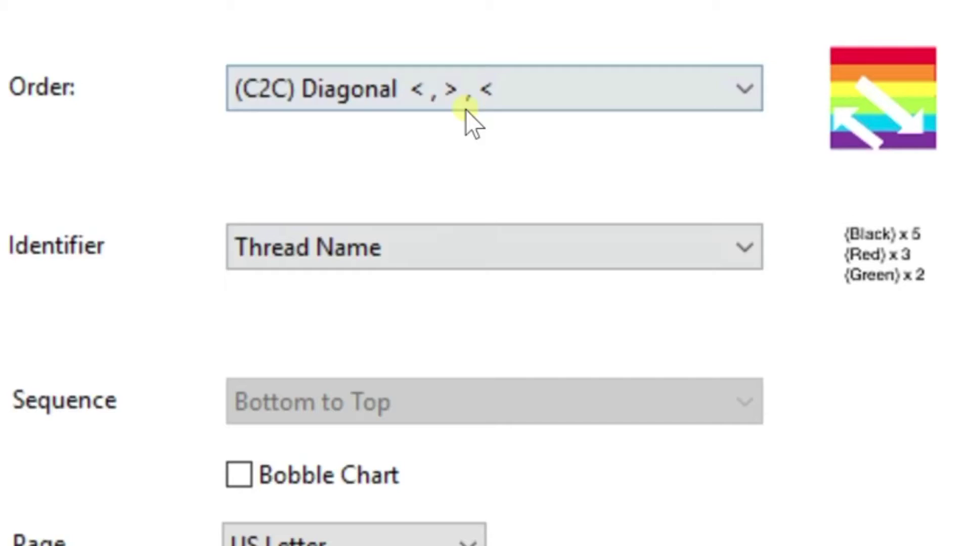
{"action": "left_click", "coordinate": [471, 94]}
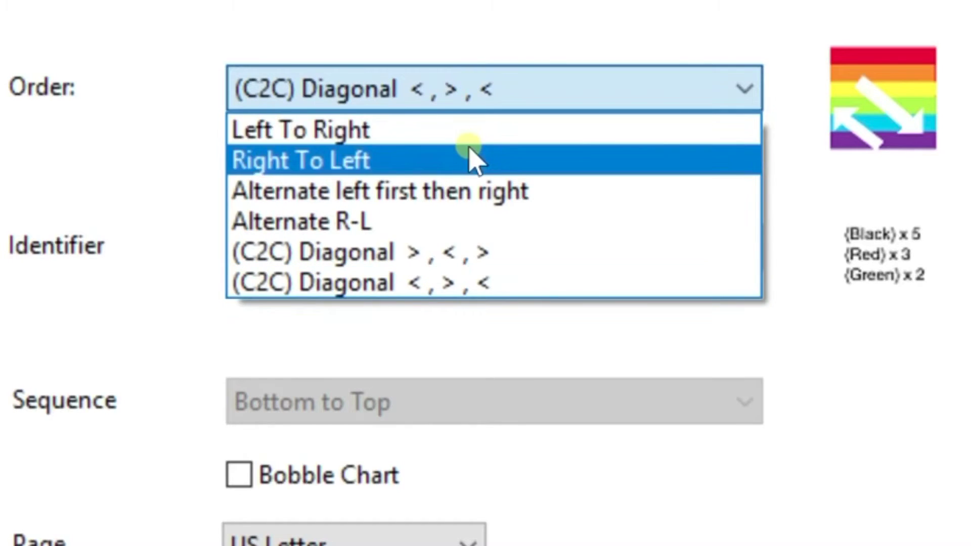
{"action": "left_click", "coordinate": [466, 130]}
Try the Right To Left and both Alternate stitch orders, settling on Alternate R-L.
{"action": "left_click", "coordinate": [463, 86]}
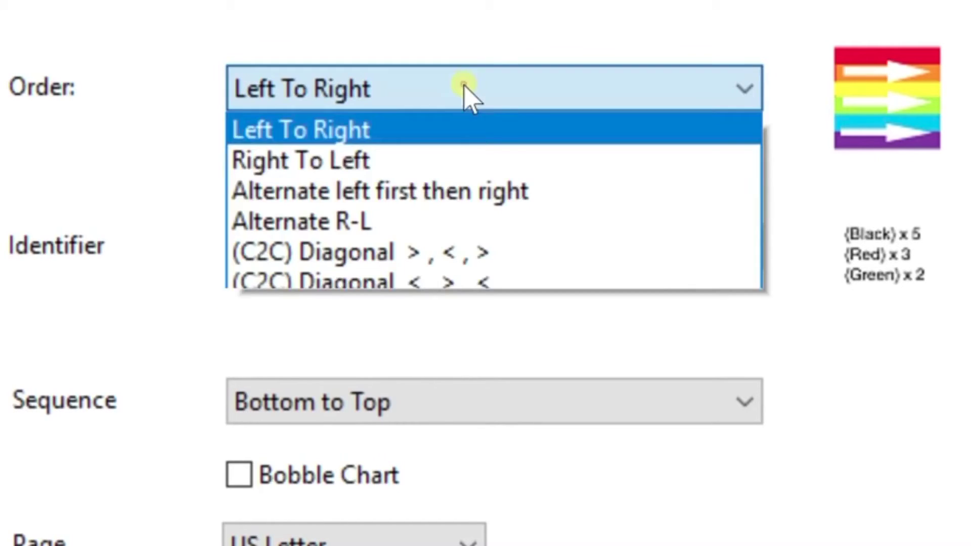
{"action": "left_click", "coordinate": [472, 162]}
{"action": "left_click", "coordinate": [468, 86]}
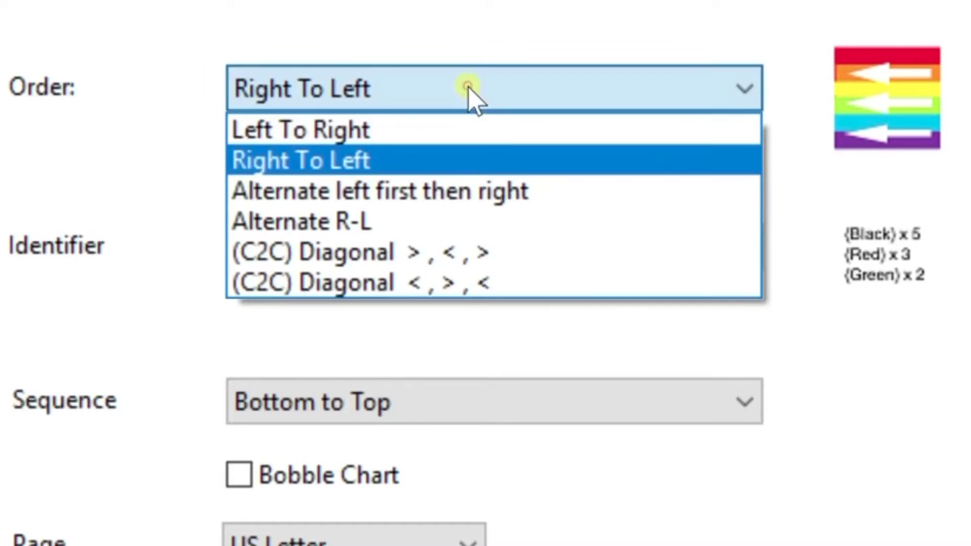
{"action": "left_click", "coordinate": [481, 195]}
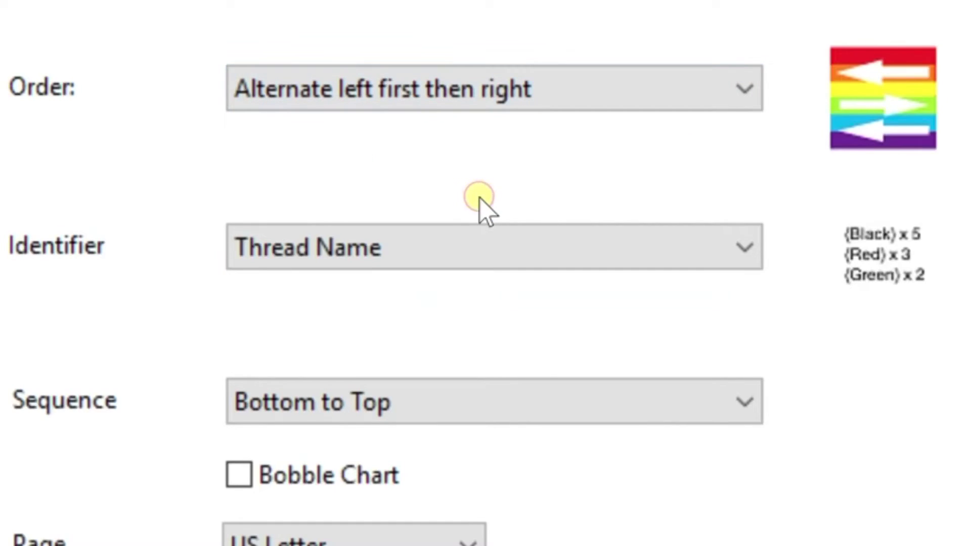
{"action": "left_click", "coordinate": [445, 94]}
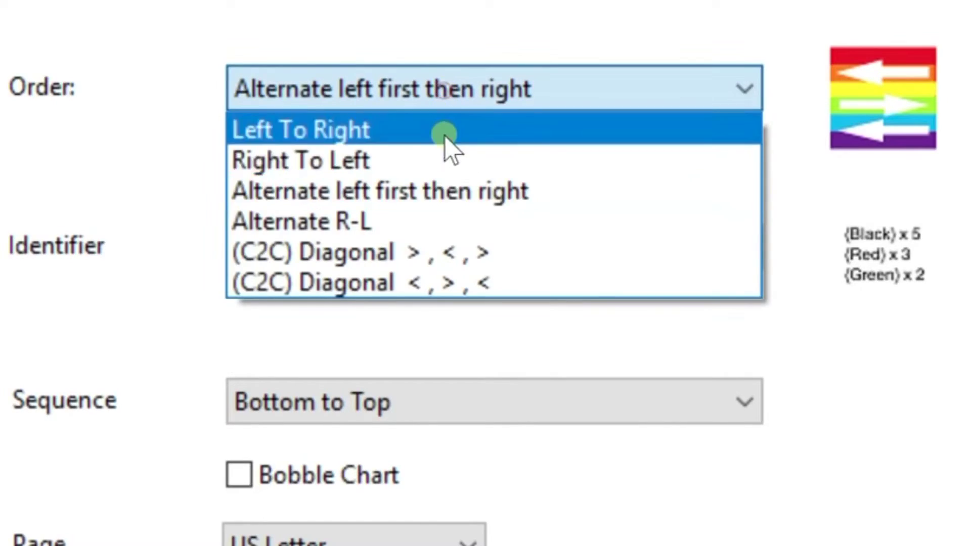
{"action": "left_click", "coordinate": [445, 218]}
{"action": "left_click", "coordinate": [416, 87]}
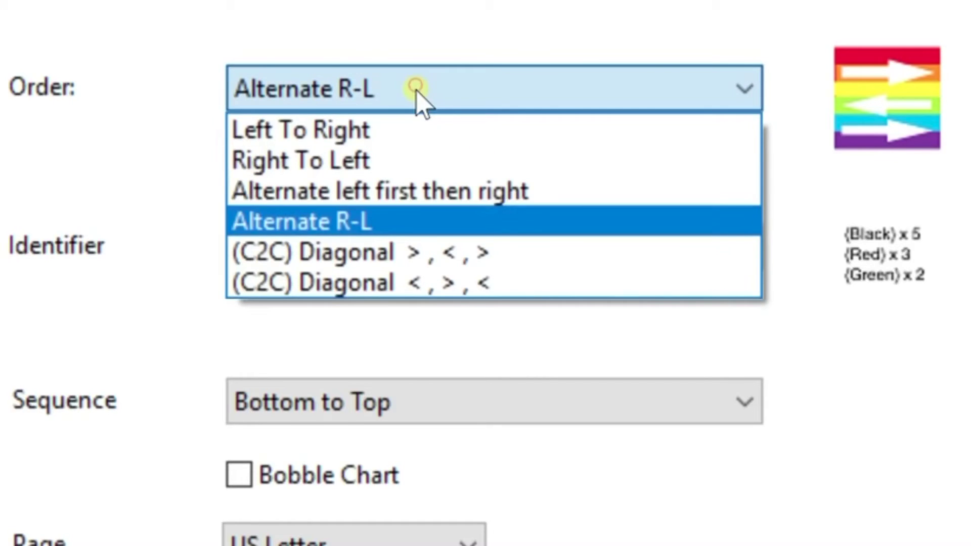
Use the (C2C) Diagonal > , < , > order and compare Blocks and Symbols identifiers, keeping Blocks.
{"action": "left_click", "coordinate": [452, 253]}
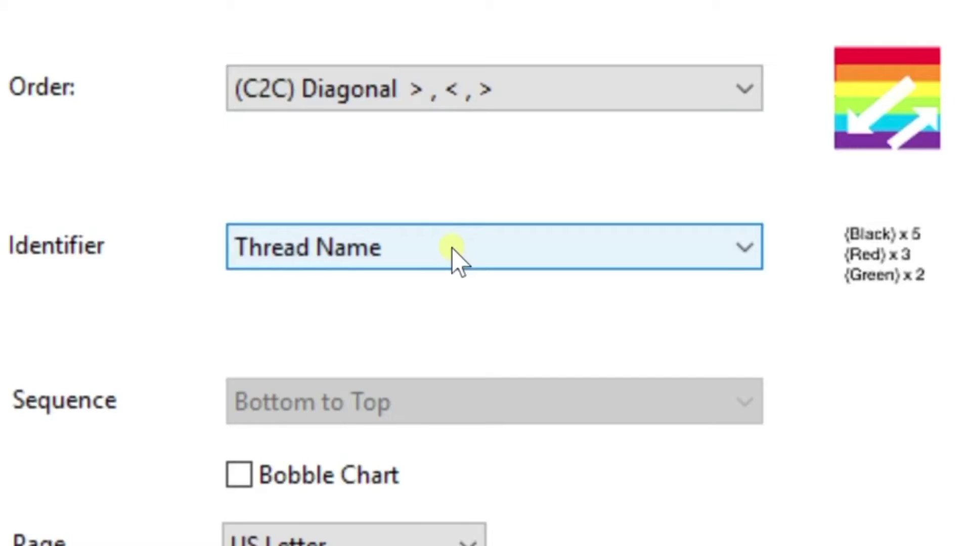
{"action": "left_click", "coordinate": [452, 251]}
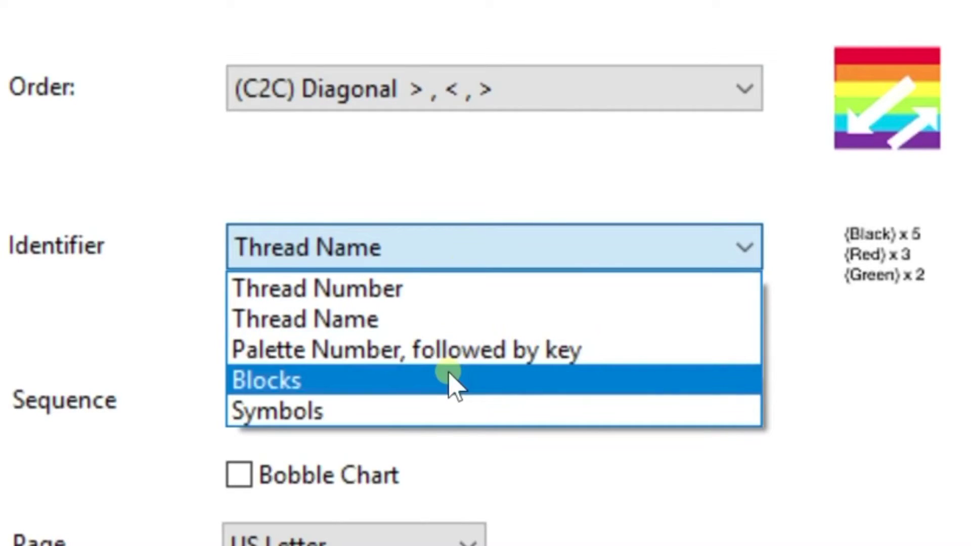
{"action": "left_click", "coordinate": [448, 377]}
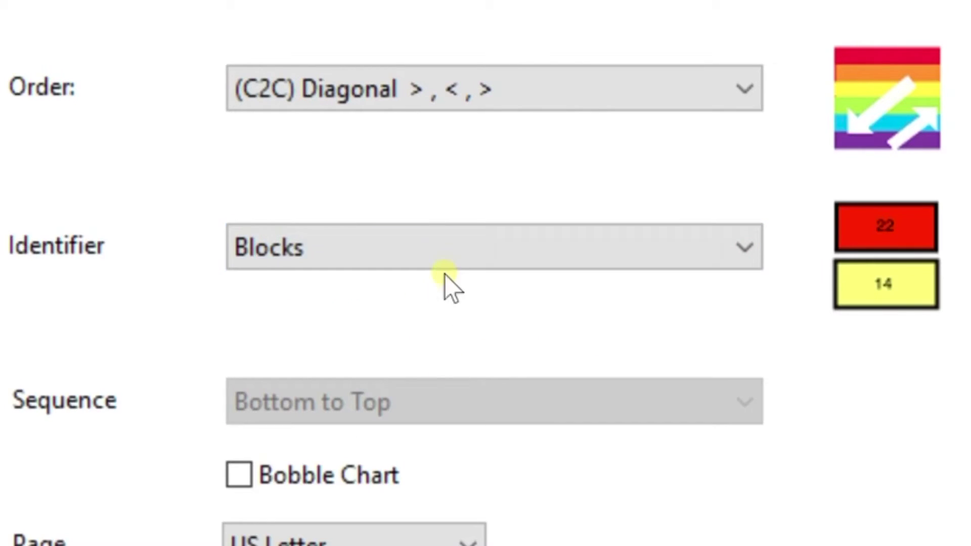
{"action": "left_click", "coordinate": [441, 243]}
{"action": "left_click", "coordinate": [444, 409]}
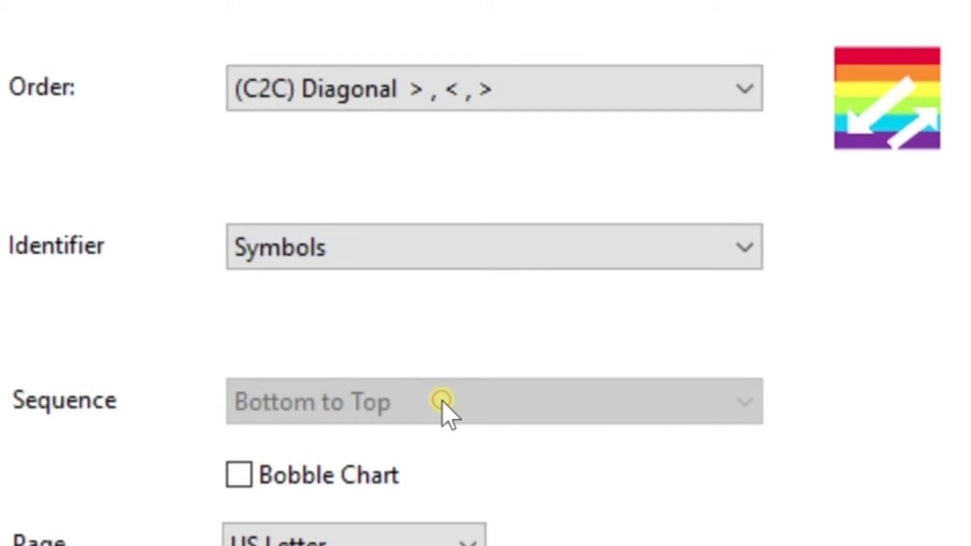
{"action": "left_click", "coordinate": [414, 266]}
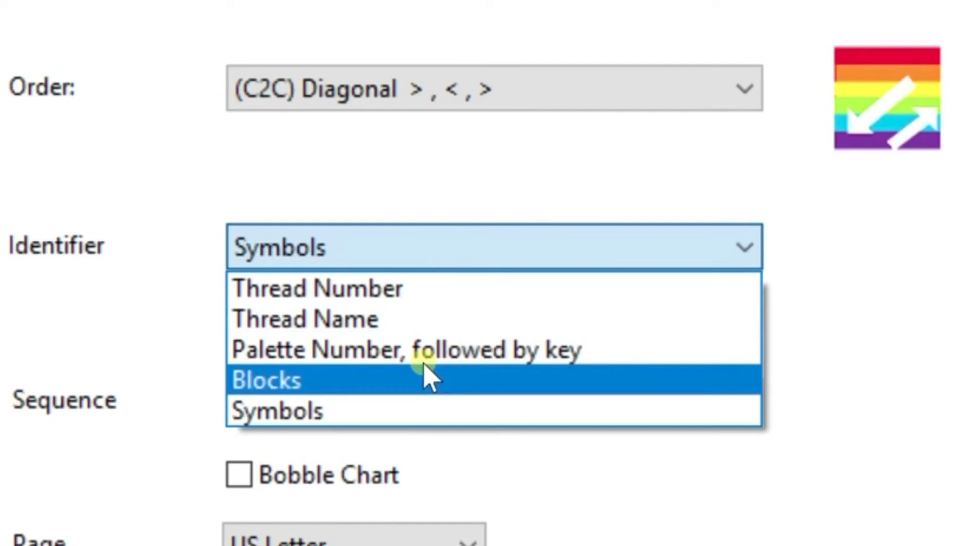
{"action": "left_click", "coordinate": [427, 379]}
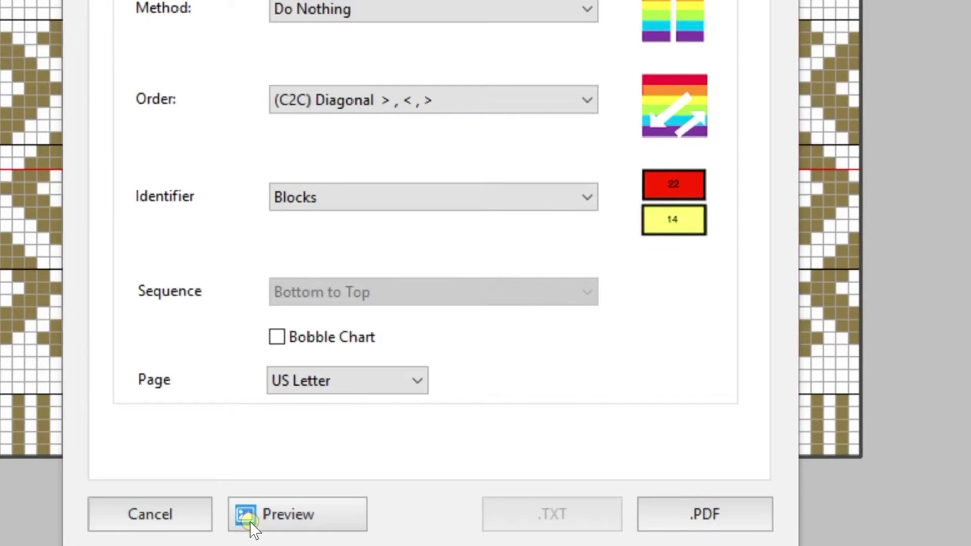
Cancel the first PDF save, title the pattern 'Diamond Winter Hat', and select the Reduce from the left swap entry.
{"action": "left_click", "coordinate": [233, 379]}
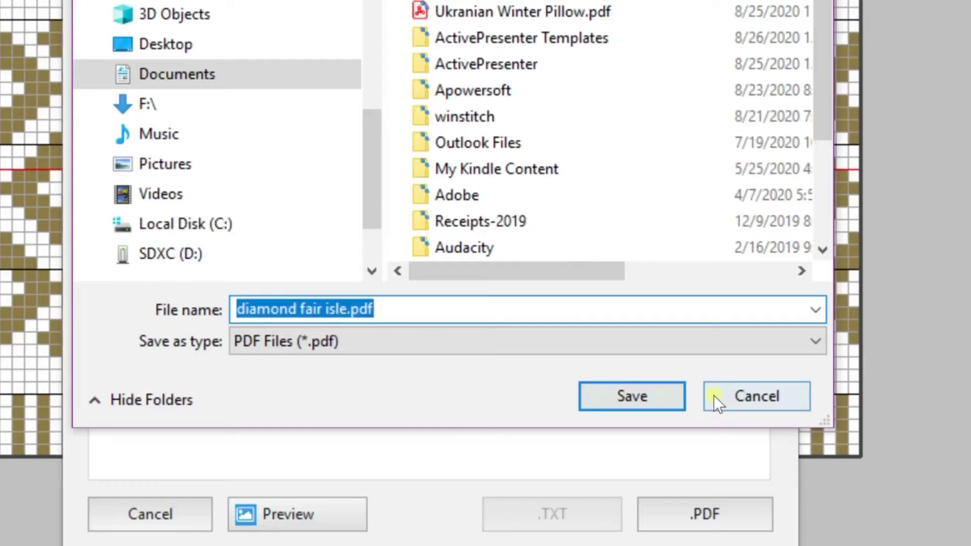
{"action": "left_click", "coordinate": [714, 396]}
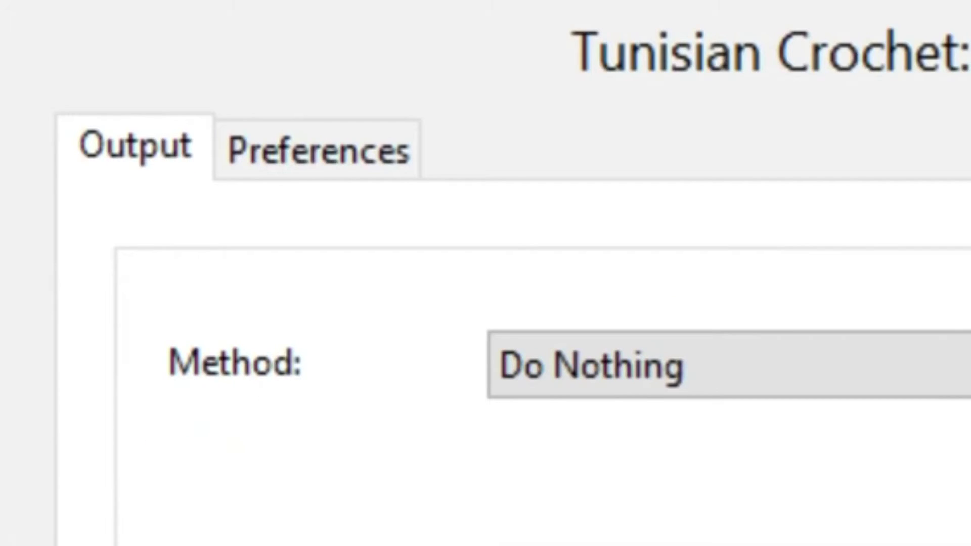
{"action": "left_click", "coordinate": [310, 142]}
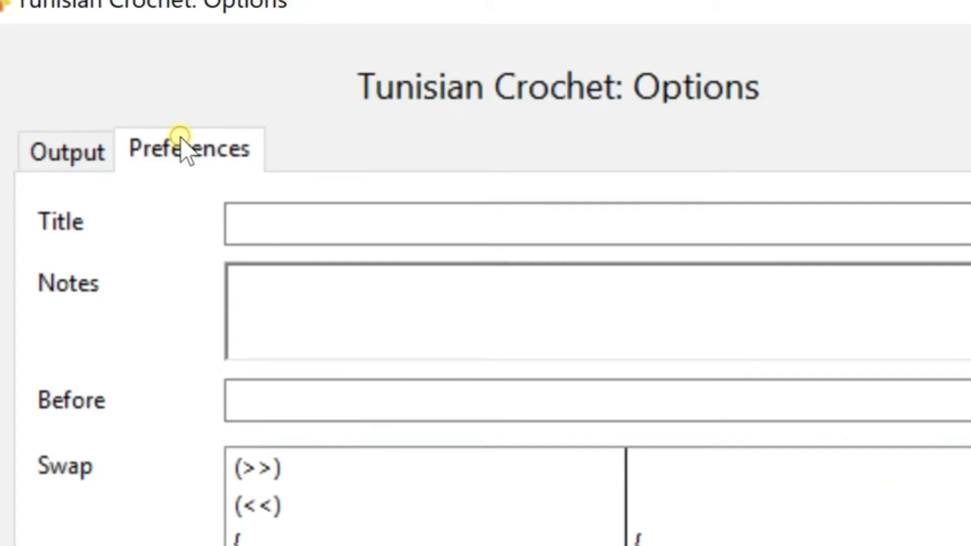
{"action": "left_click", "coordinate": [272, 226]}
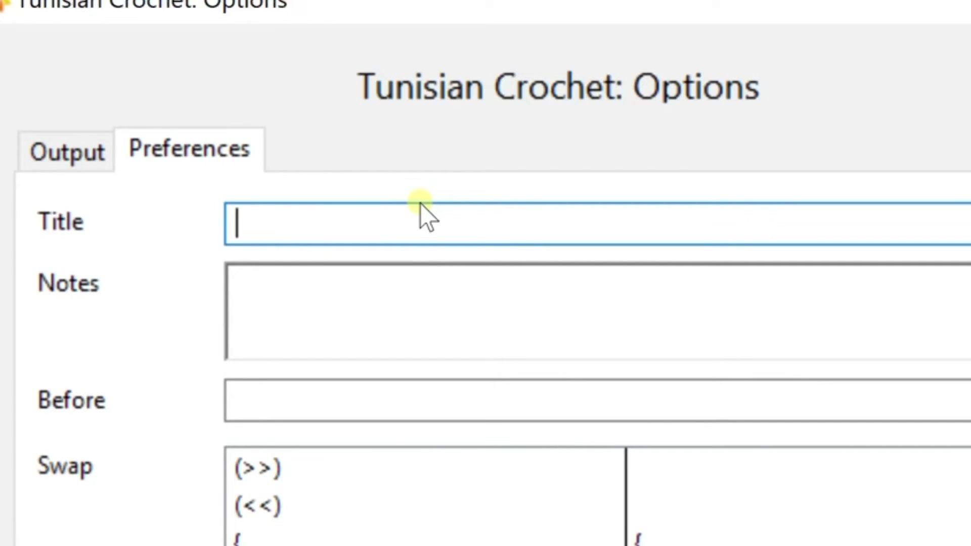
{"action": "type", "text": "Diamond Winter Ha"}
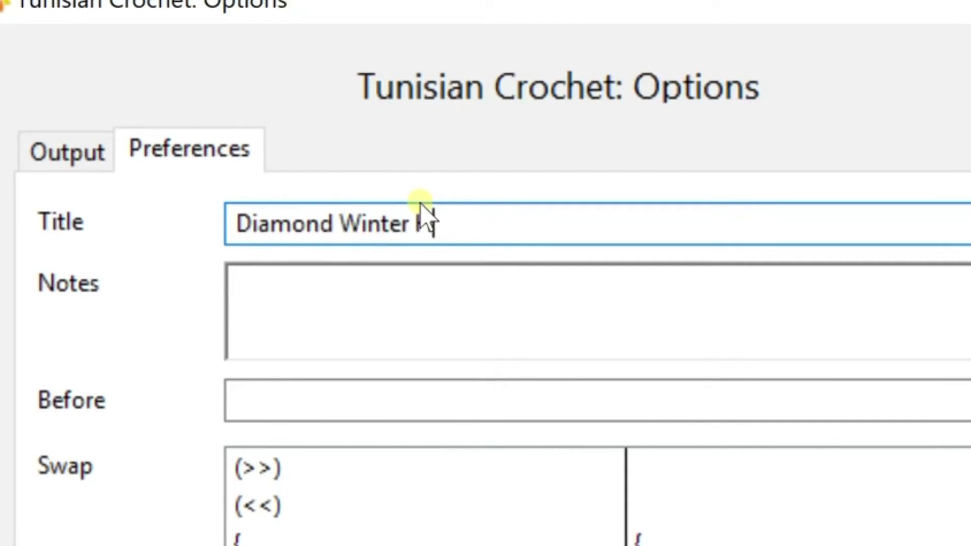
{"action": "type", "text": "t"}
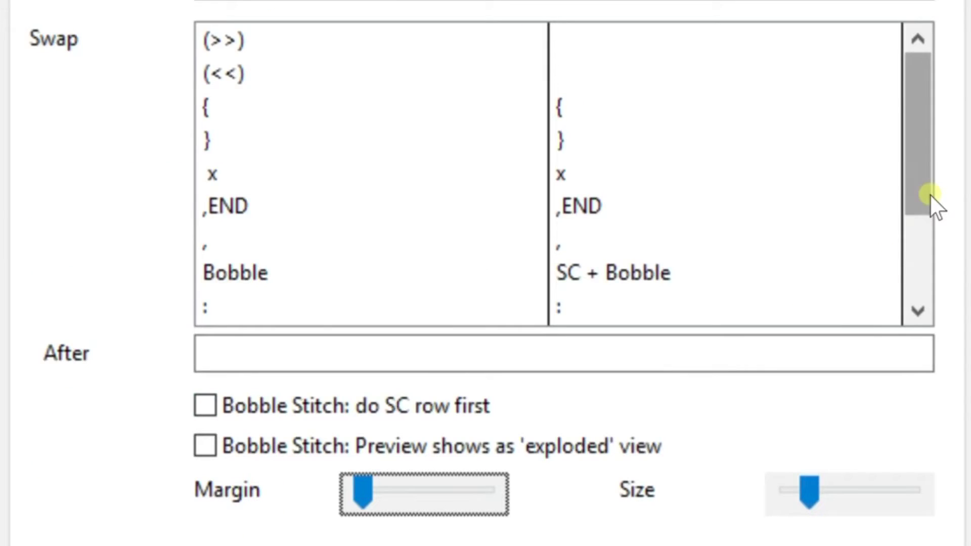
{"action": "left_click_drag", "start_coordinate": [929, 197], "coordinate": [925, 299]}
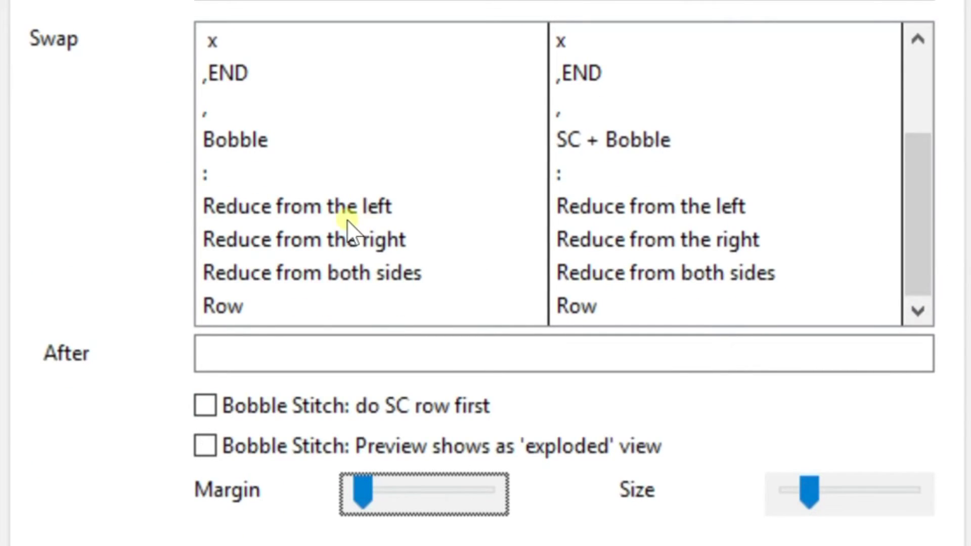
{"action": "left_click", "coordinate": [315, 204]}
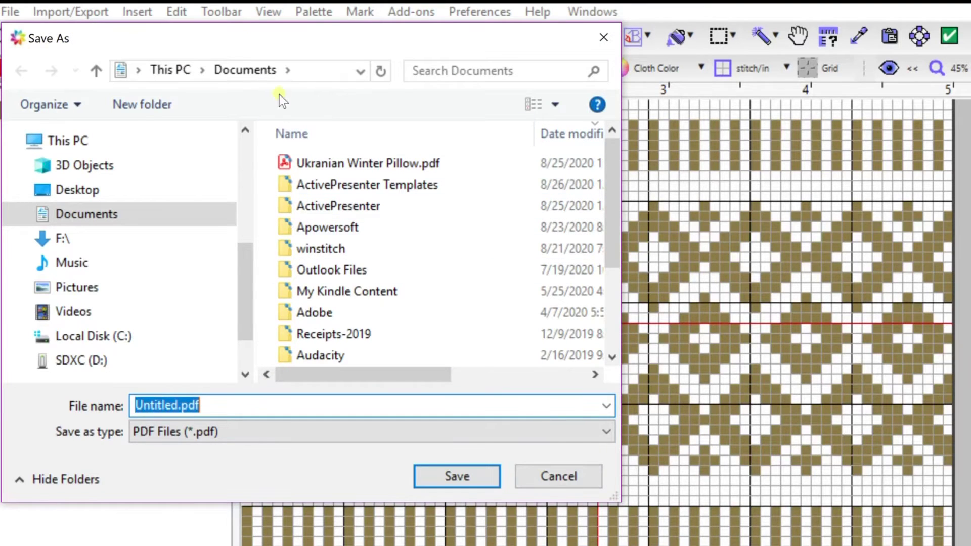
Save the PDF to the Desktop as 'Diamond Winter Beanie Test.pdf', replacing the existing file.
{"action": "left_click", "coordinate": [139, 71]}
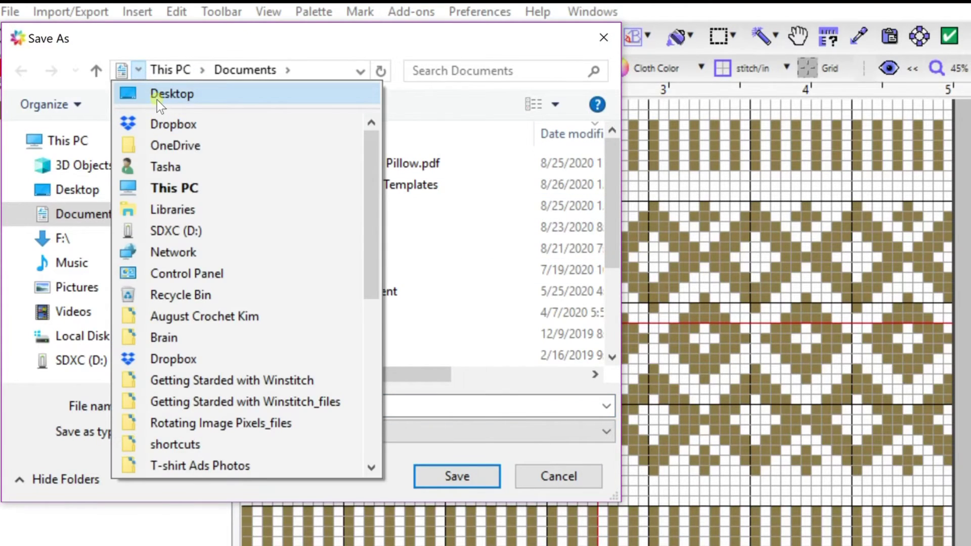
{"action": "left_click", "coordinate": [157, 93]}
{"action": "left_click", "coordinate": [207, 404]}
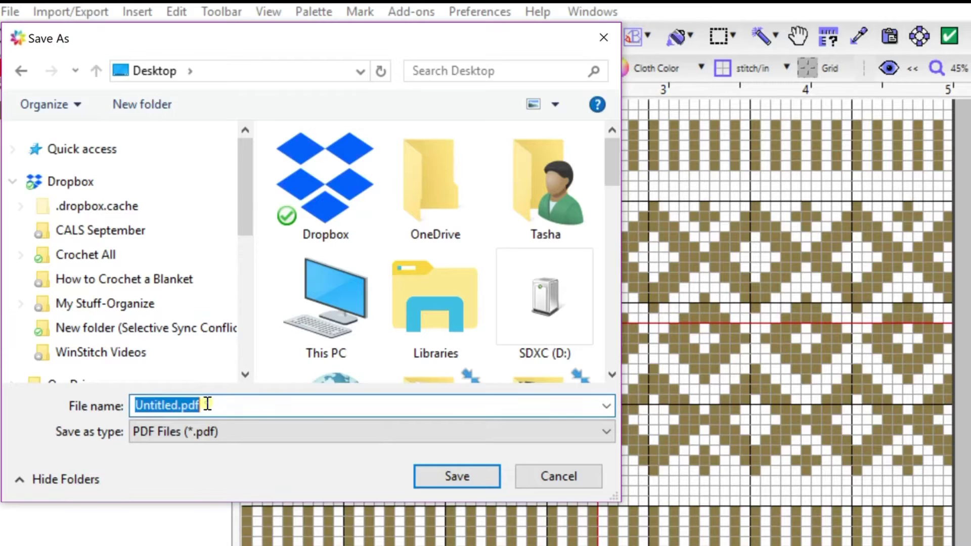
{"action": "type", "text": "Diamond Winter Beani"}
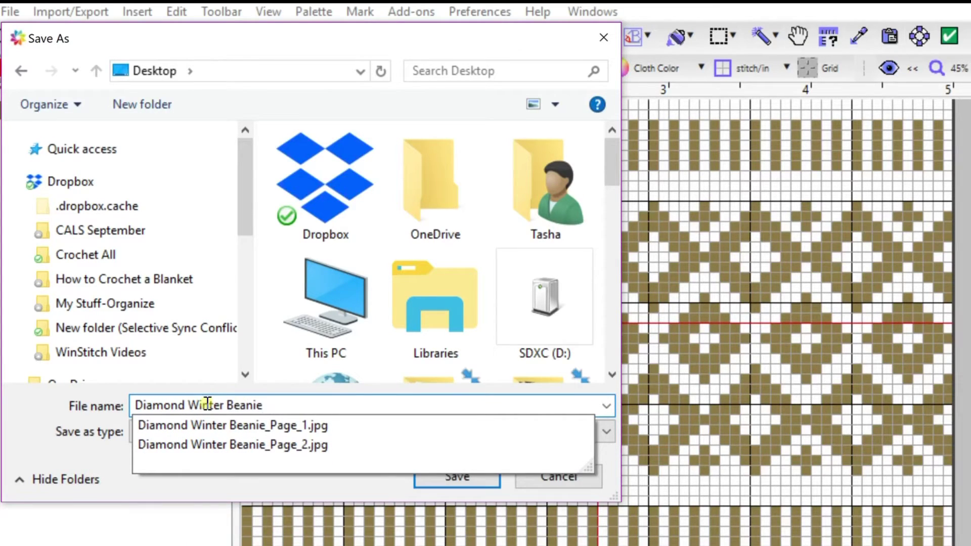
{"action": "type", "text": "e"}
{"action": "key", "text": "BackSpace"}
{"action": "key", "text": "BackSpace"}
{"action": "key", "text": "BackSpace"}
{"action": "key", "text": "BackSpace"}
{"action": "key", "text": "BackSpace"}
{"action": "key", "text": "BackSpace"}
{"action": "key", "text": "BackSpace"}
{"action": "key", "text": "BackSpace"}
{"action": "key", "text": "BackSpace"}
{"action": "key", "text": "BackSpace"}
{"action": "key", "text": "BackSpace"}
{"action": "key", "text": "BackSpace"}
{"action": "key", "text": "BackSpace"}
{"action": "type", "text": "Wint"}
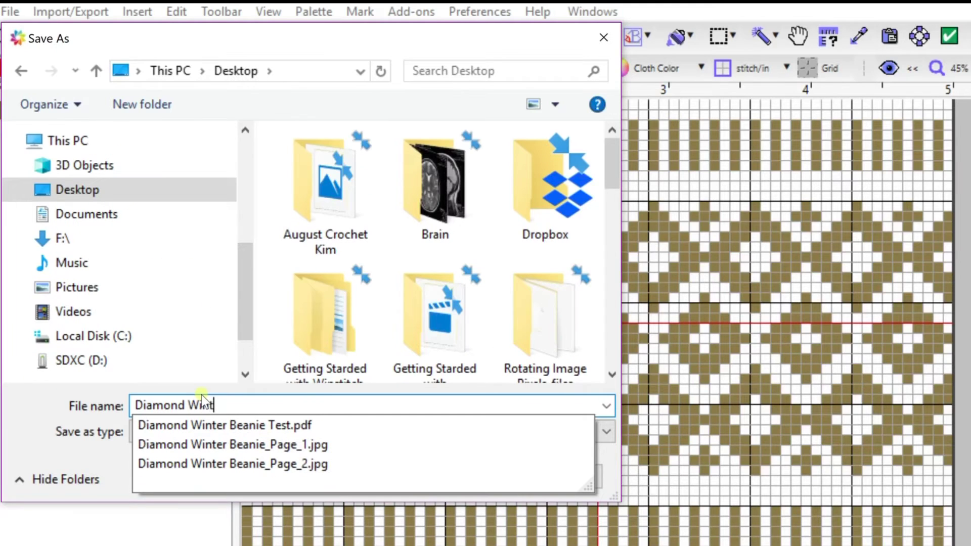
{"action": "type", "text": "er"}
{"action": "key", "text": "Down"}
{"action": "key", "text": "Return"}
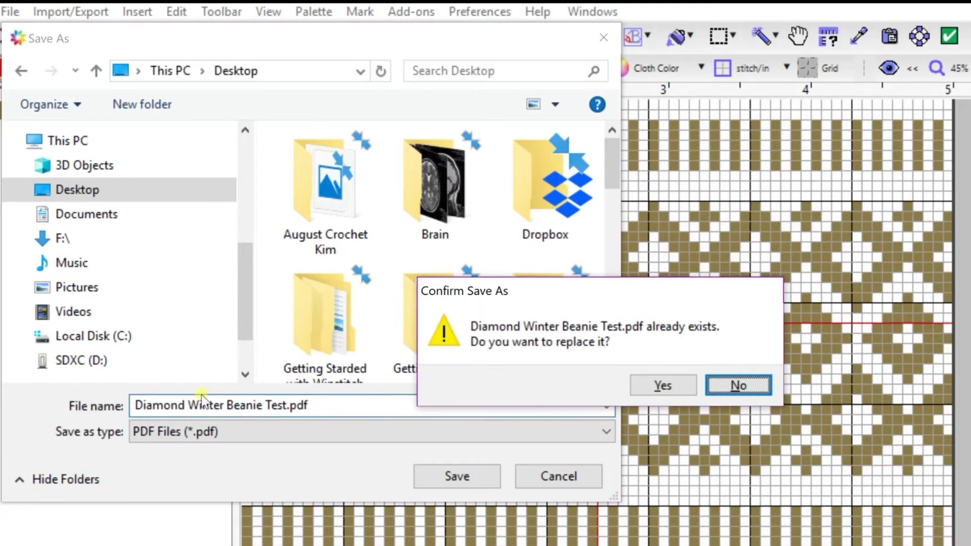
{"action": "left_click", "coordinate": [688, 381]}
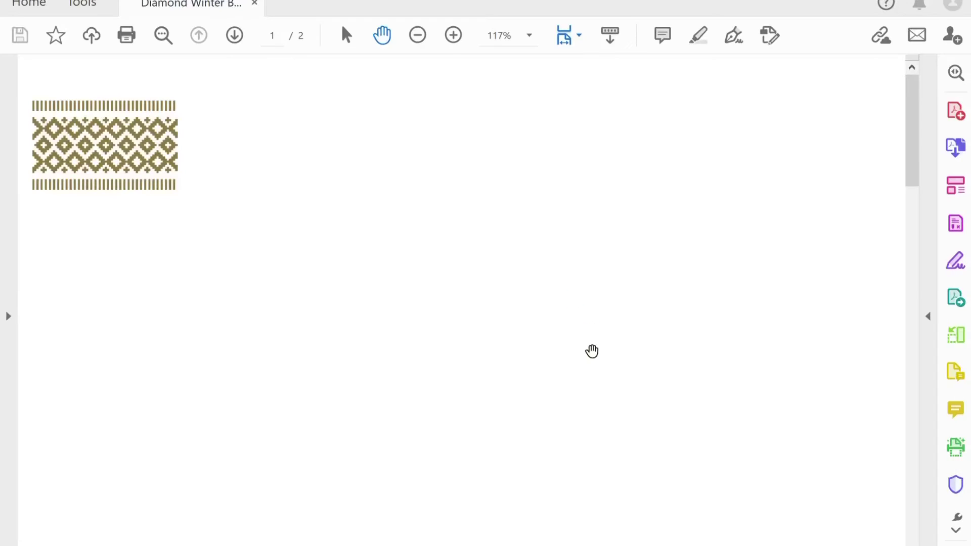
Scroll through the PDF's Bottom to Top row instructions down to Row 21.
{"action": "left_click_drag", "start_coordinate": [571, 437], "coordinate": [524, 52]}
{"action": "left_click_drag", "start_coordinate": [618, 457], "coordinate": [583, 248]}
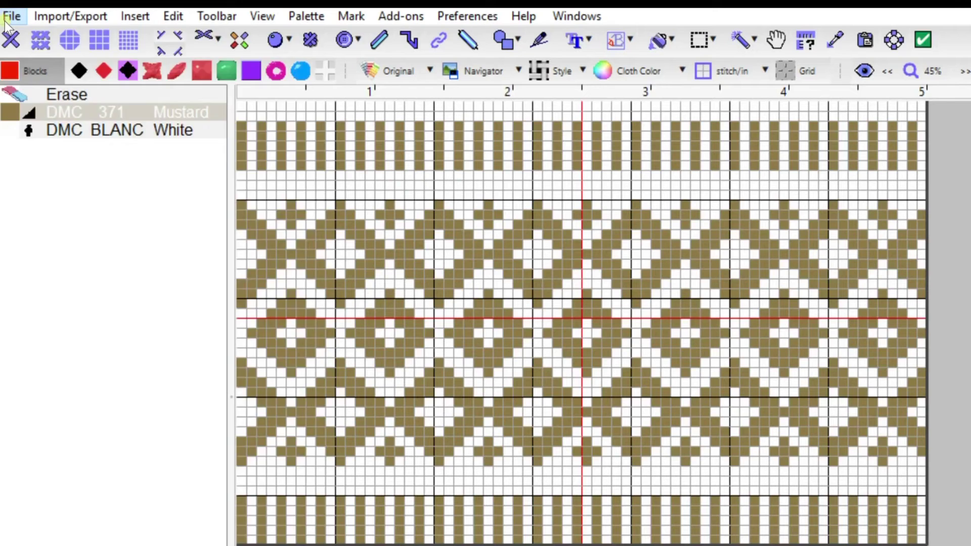
Open the print dialog for diamond fair isle.chart and preview its 9 pages at 18 symbols across.
{"action": "left_click", "coordinate": [10, 17]}
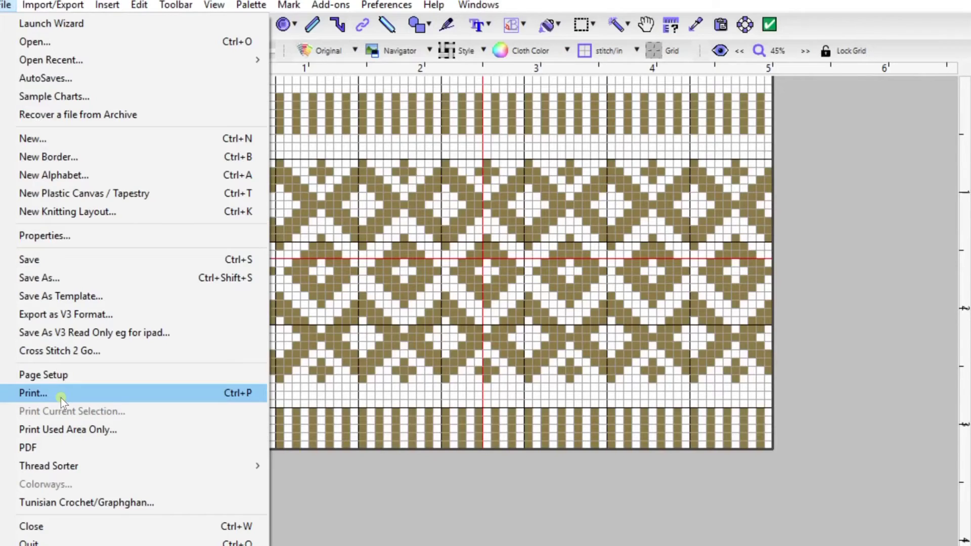
{"action": "left_click", "coordinate": [61, 398]}
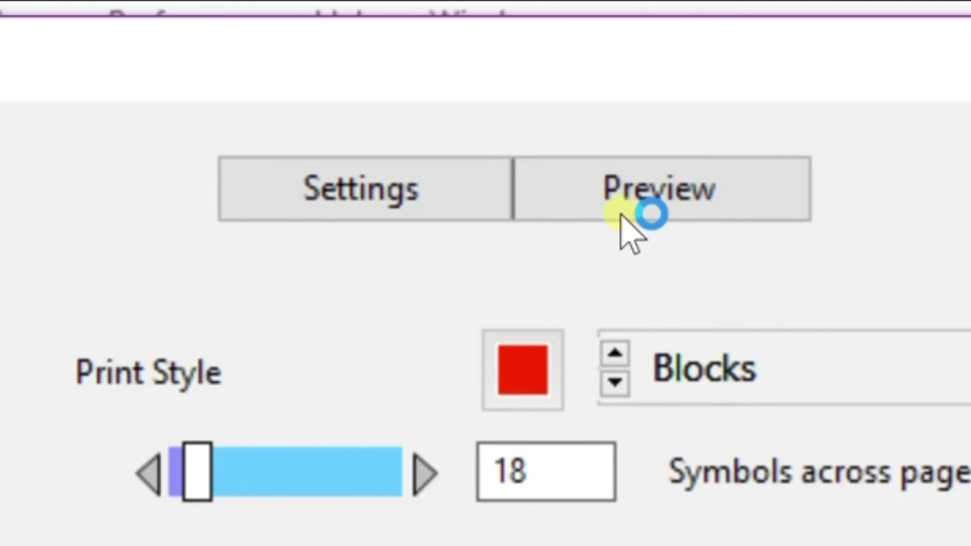
{"action": "left_click", "coordinate": [665, 184]}
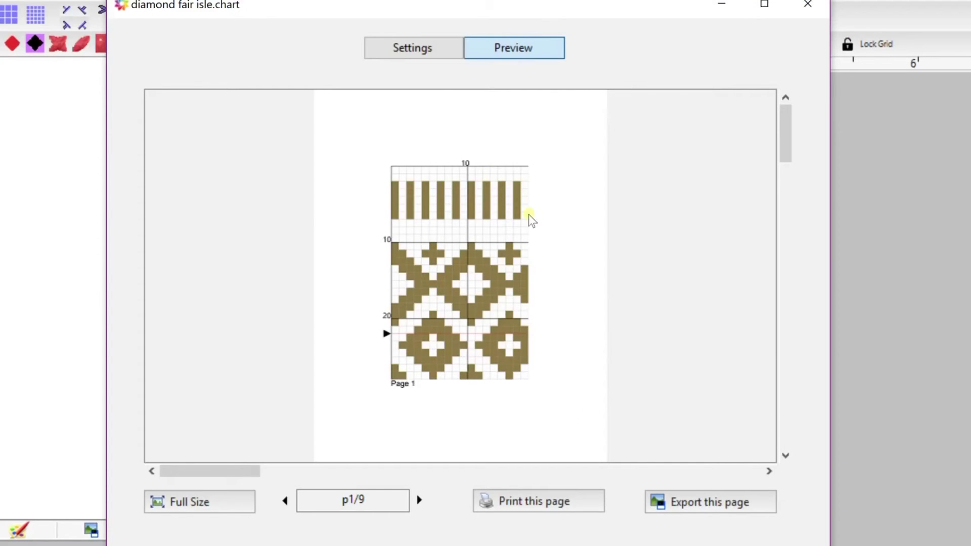
{"action": "left_click", "coordinate": [434, 43]}
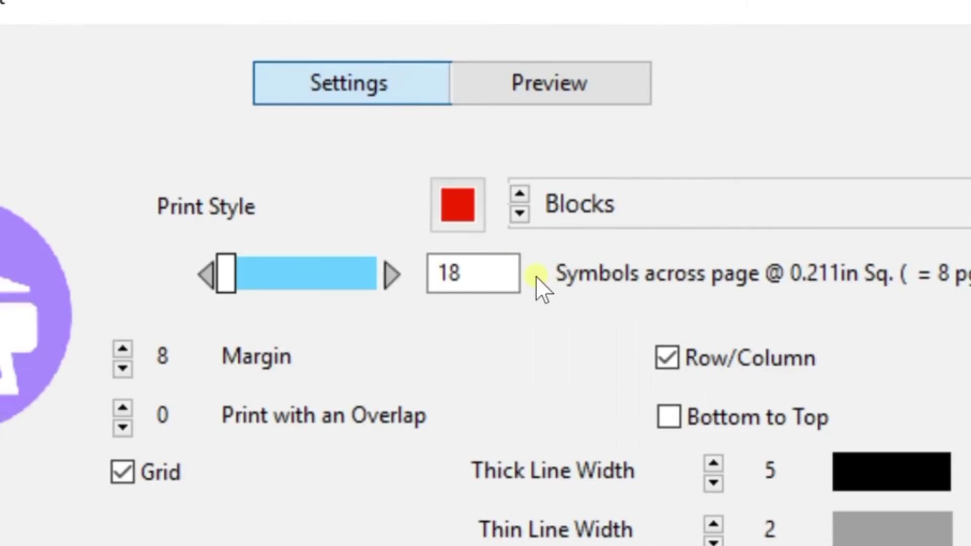
Set 73 symbols across and print the chart rows from bottom to top.
{"action": "left_click_drag", "start_coordinate": [480, 144], "coordinate": [458, 145]}
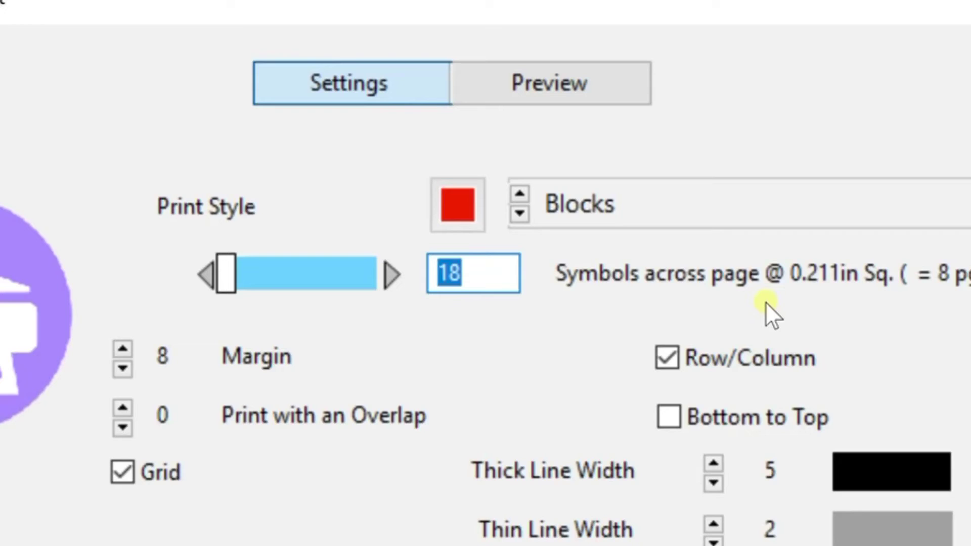
{"action": "type", "text": "7"}
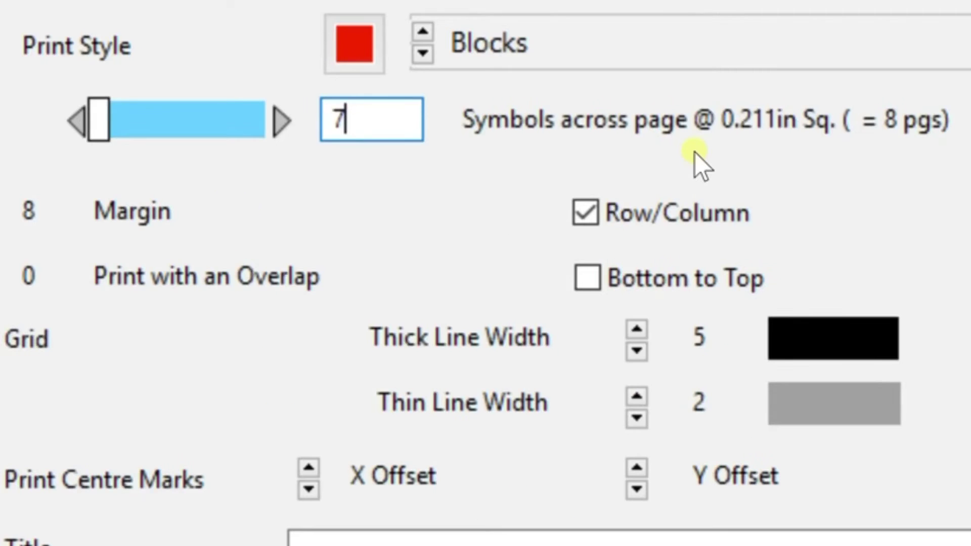
{"action": "type", "text": "3"}
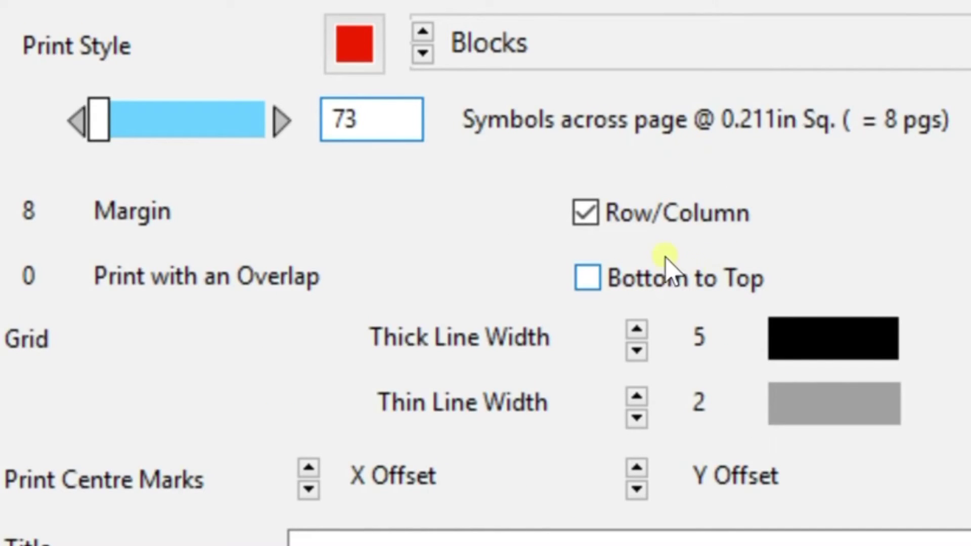
{"action": "left_click", "coordinate": [589, 283]}
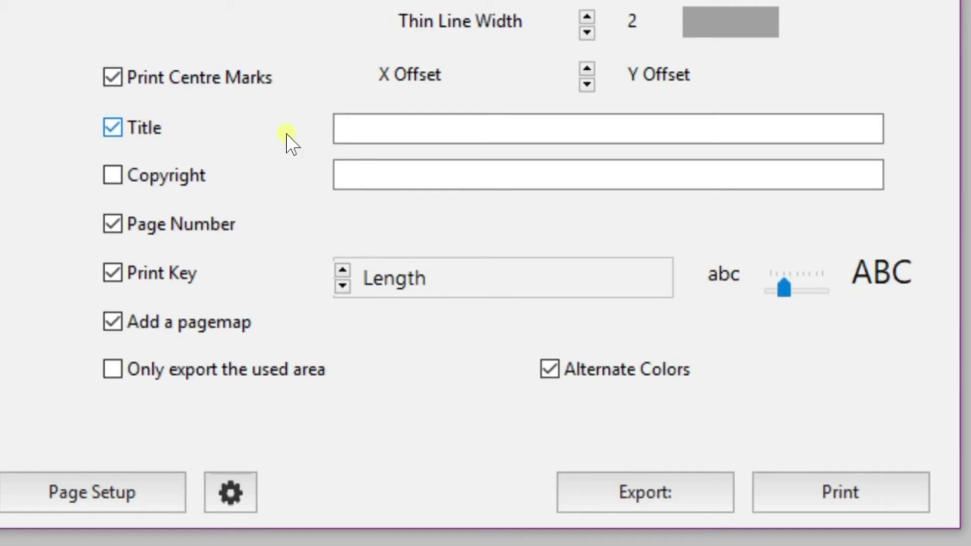
Title the printout 'Diamond Winter Beanie'.
{"action": "left_click", "coordinate": [375, 130]}
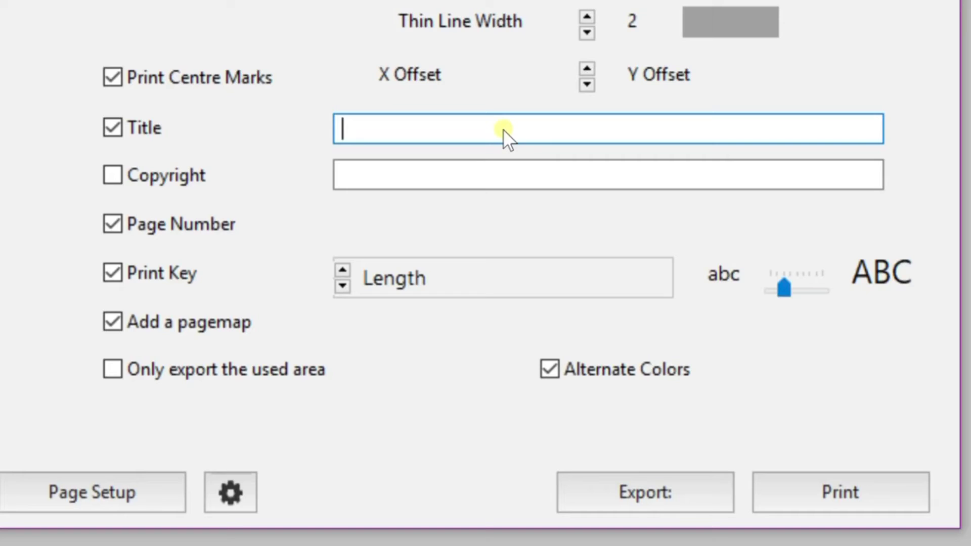
{"action": "type", "text": "W"}
{"action": "key", "text": "BackSpace"}
{"action": "type", "text": "Dim"}
{"action": "key", "text": "BackSpace"}
{"action": "type", "text": "amn"}
{"action": "key", "text": "BackSpace"}
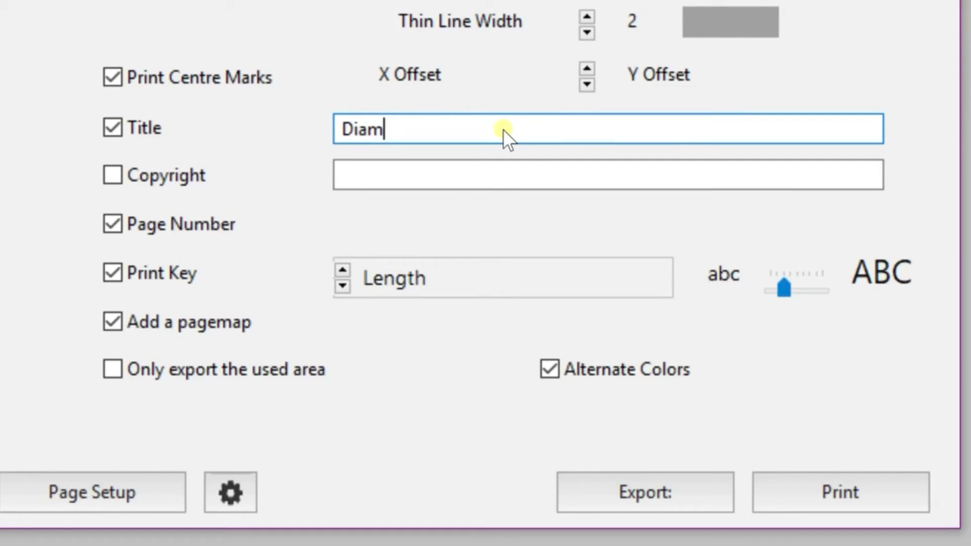
{"action": "type", "text": "ond Winter Beanie"}
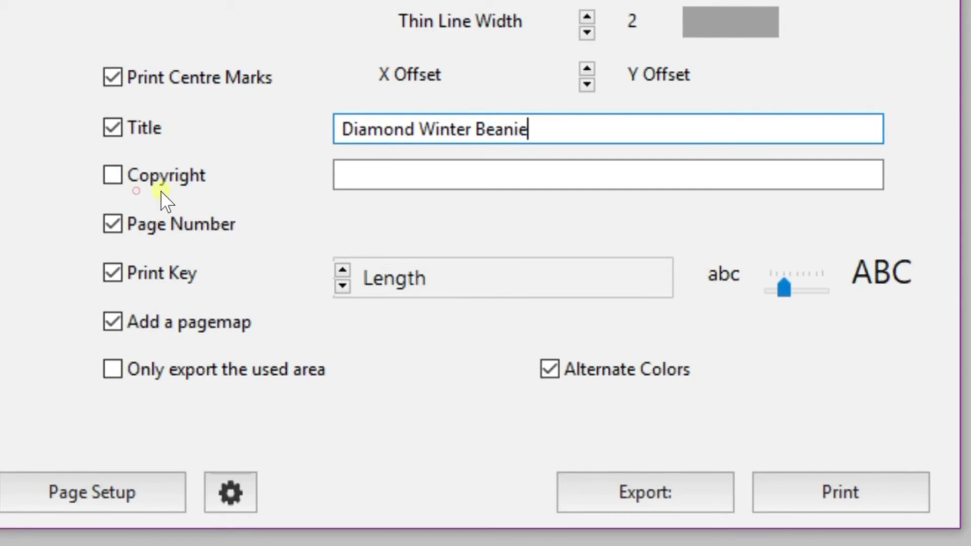
Add the copyright line 'Stardust Gold Crochet' and turn off the colour key and page map.
{"action": "left_click", "coordinate": [168, 180]}
{"action": "left_click", "coordinate": [386, 181]}
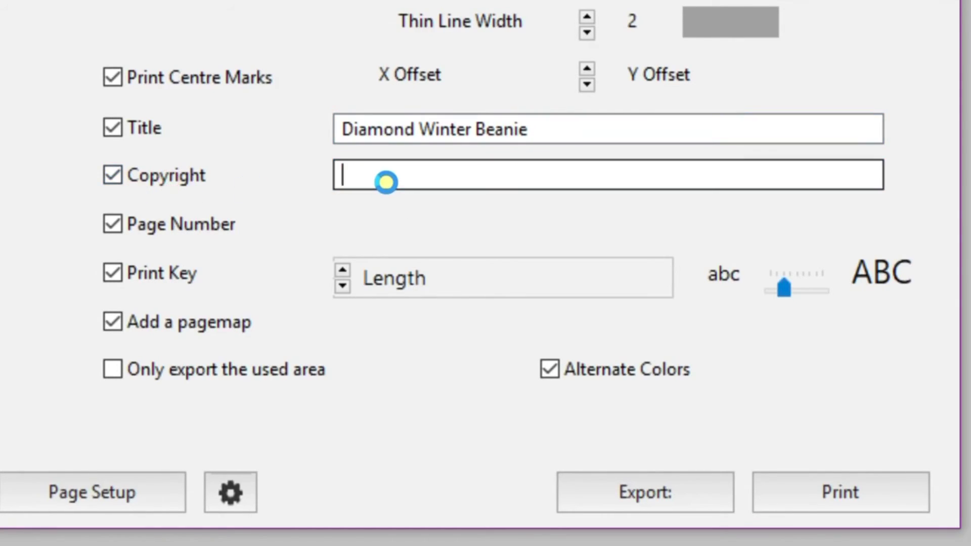
{"action": "type", "text": "Stardu"}
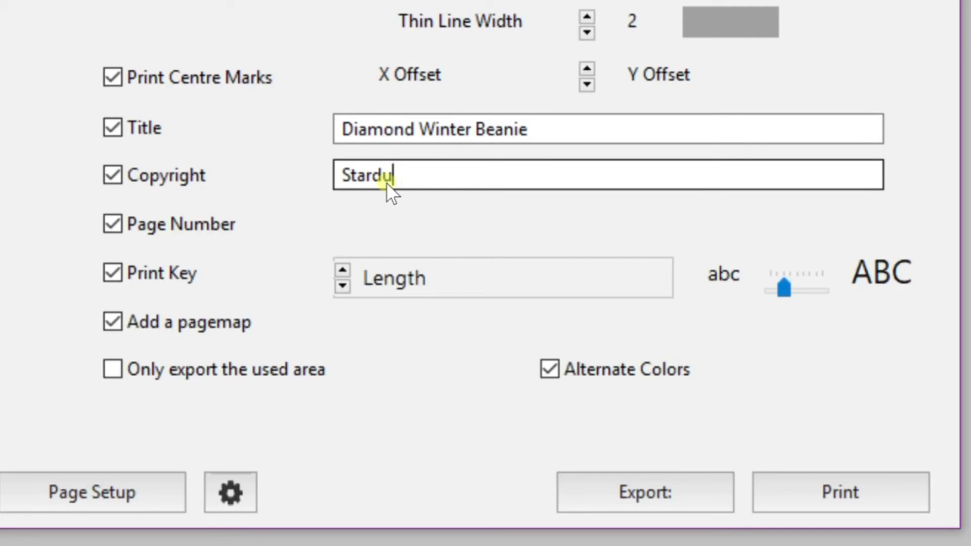
{"action": "type", "text": "st Gold Crochet"}
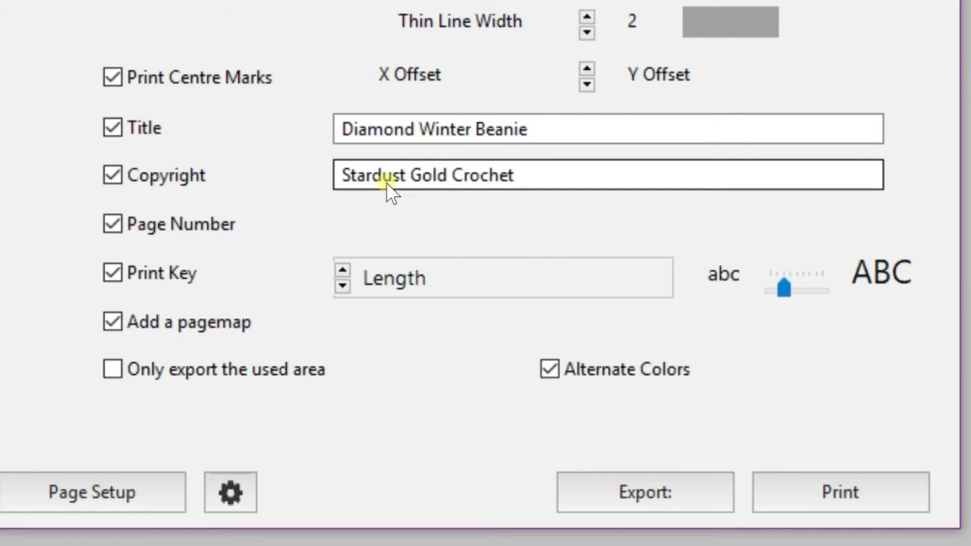
{"action": "left_click", "coordinate": [114, 281]}
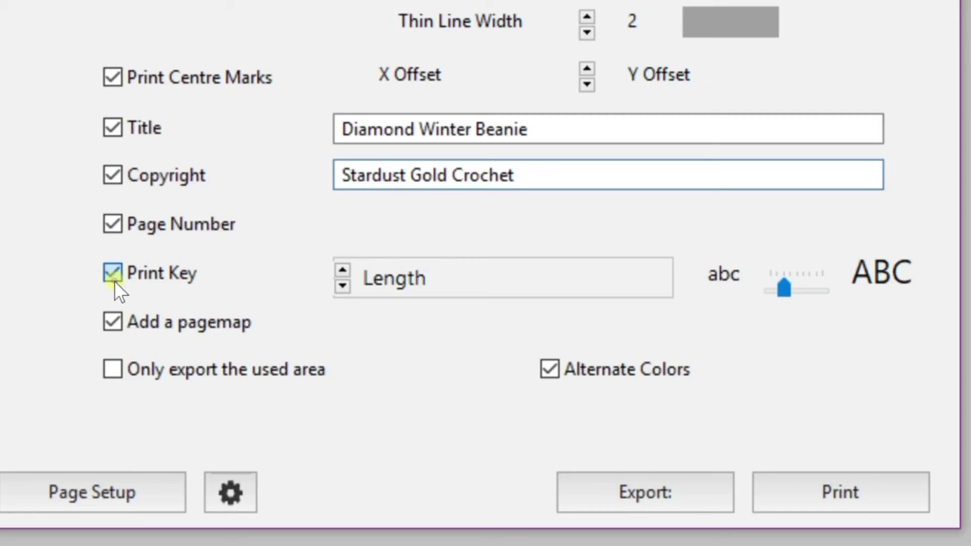
{"action": "left_click", "coordinate": [113, 324]}
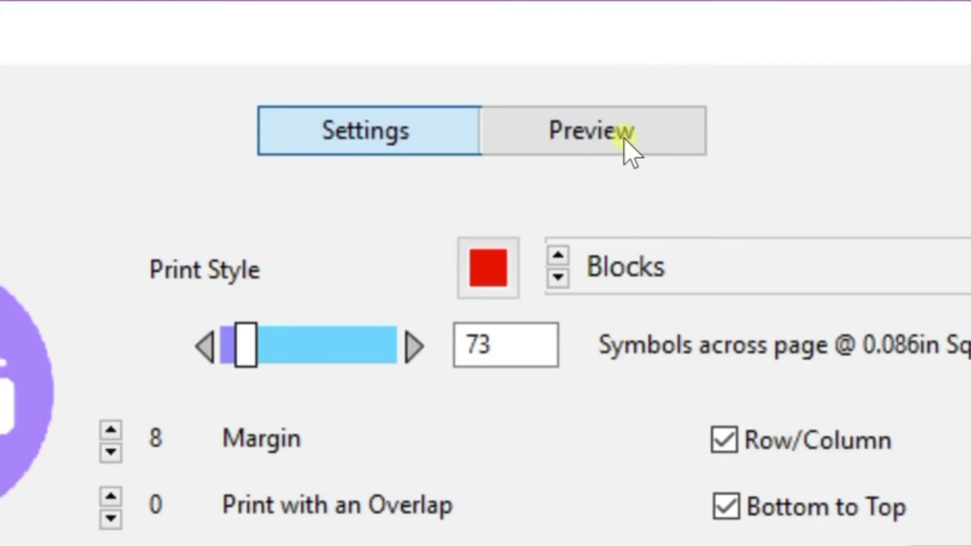
Switch the page to landscape and confirm the whole chart fits one page at 73 across.
{"action": "left_click", "coordinate": [625, 143]}
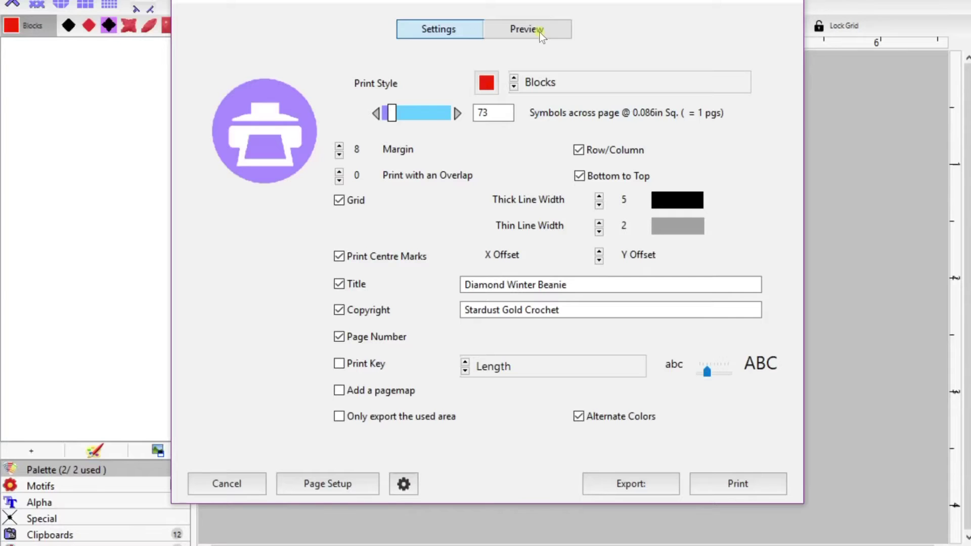
{"action": "left_click", "coordinate": [620, 135]}
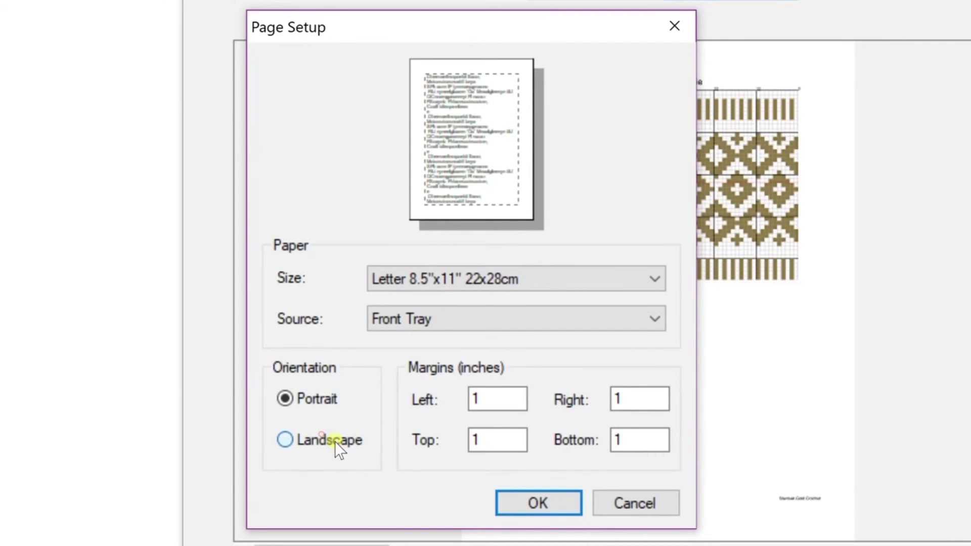
{"action": "left_click", "coordinate": [335, 442]}
{"action": "left_click", "coordinate": [524, 500]}
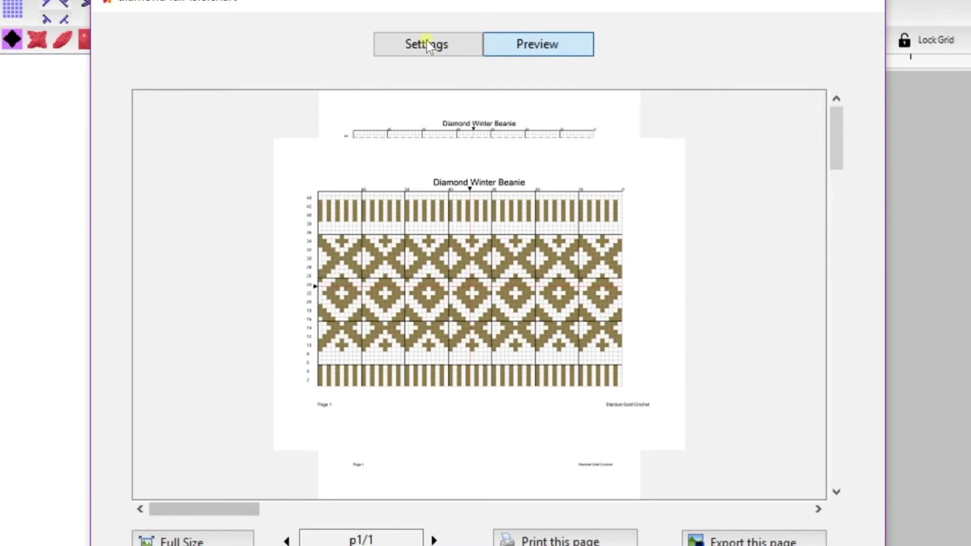
{"action": "left_click", "coordinate": [426, 44]}
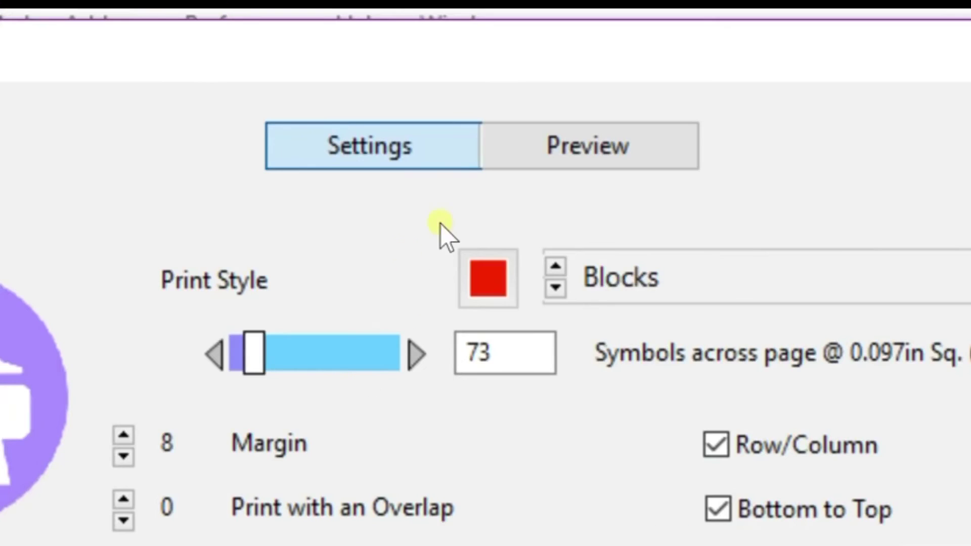
{"action": "left_click", "coordinate": [577, 154]}
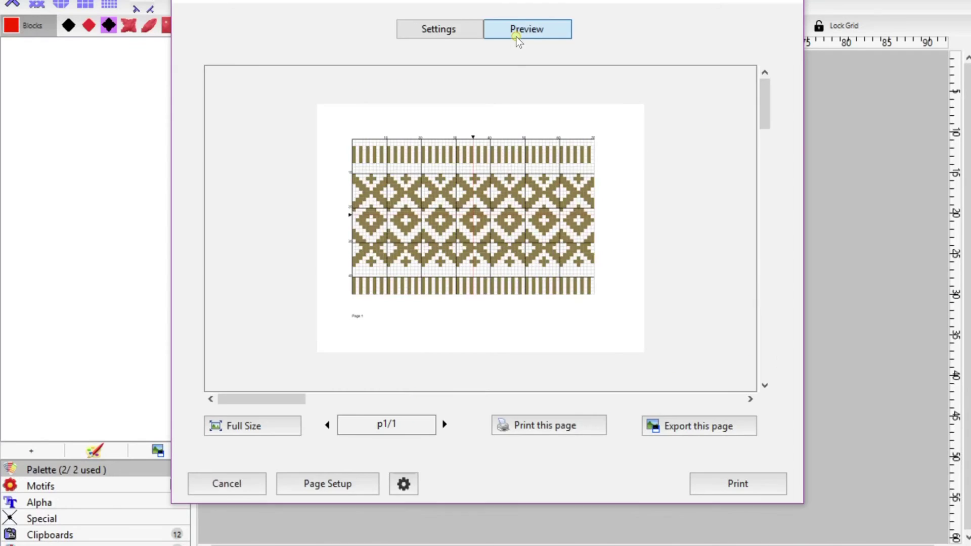
{"action": "left_click", "coordinate": [454, 29]}
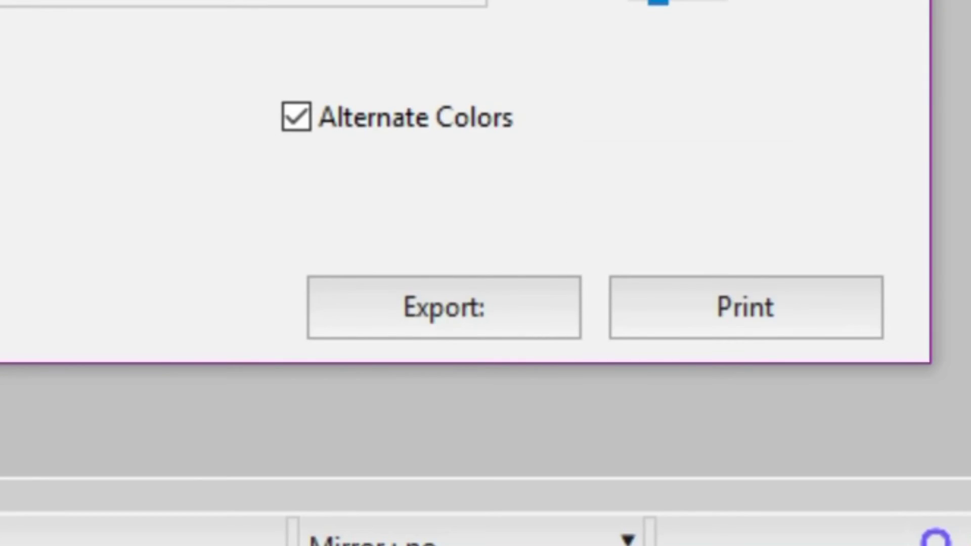
Export the full chart to the Desktop as a JPEG named 'Diamond Winter Beanie JPEG'.
{"action": "left_click", "coordinate": [493, 297]}
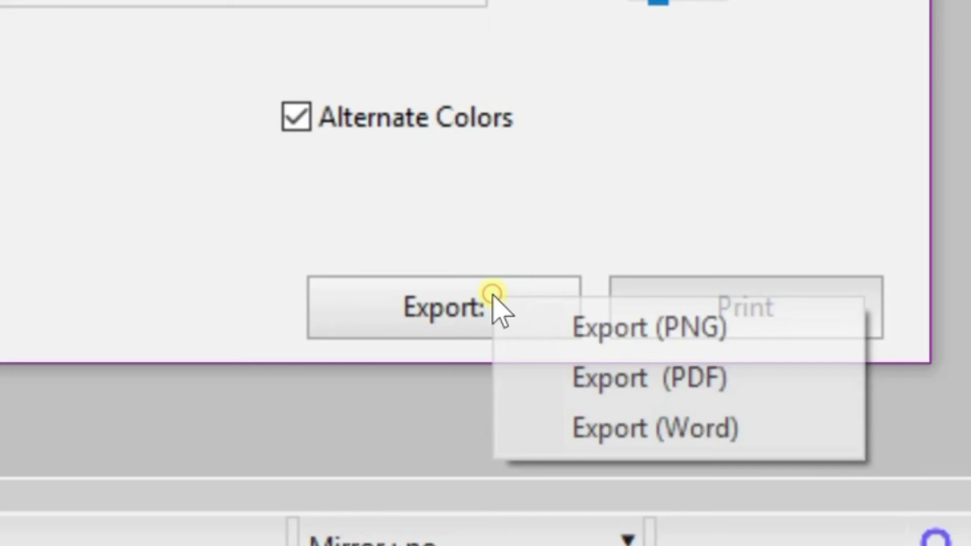
{"action": "left_click", "coordinate": [652, 337]}
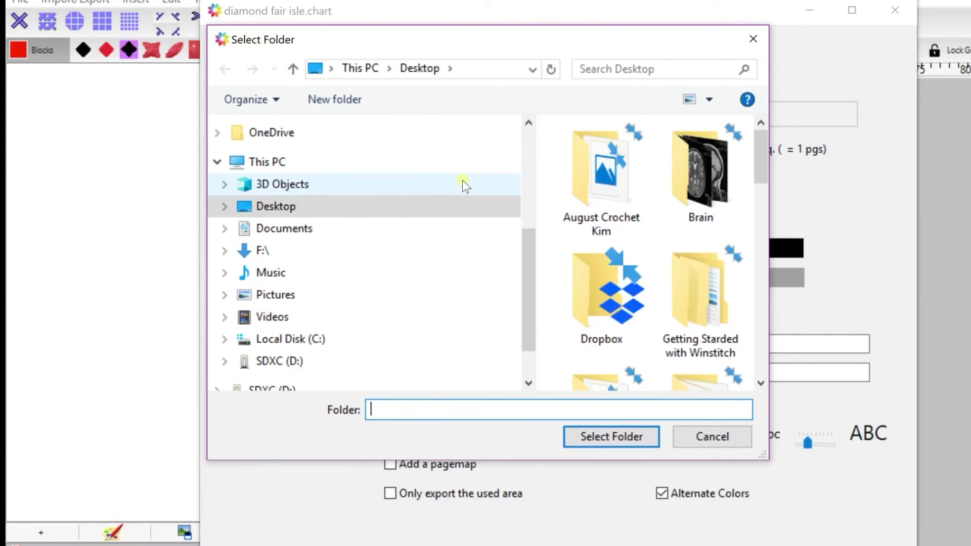
{"action": "type", "text": "Diamond Winter Bea"}
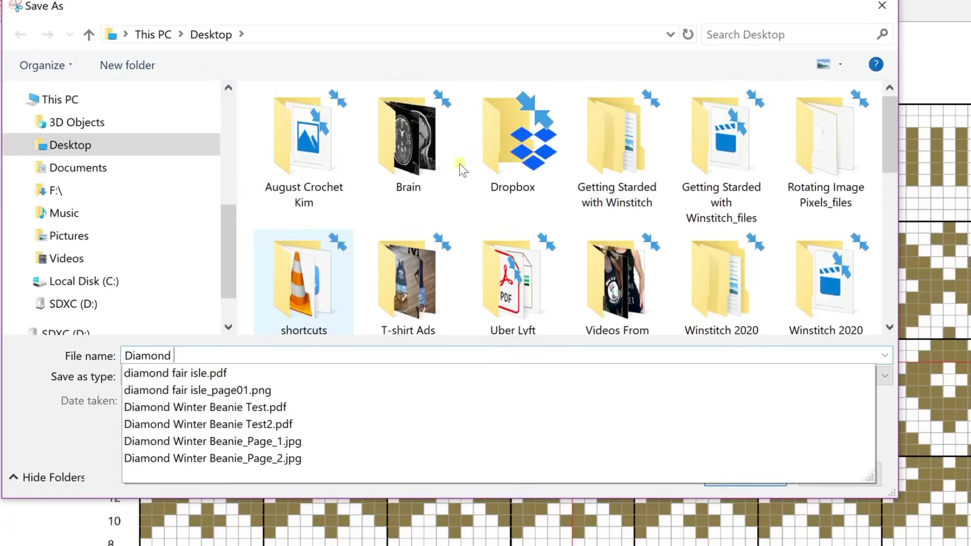
{"action": "type", "text": "Winter Beanie P"}
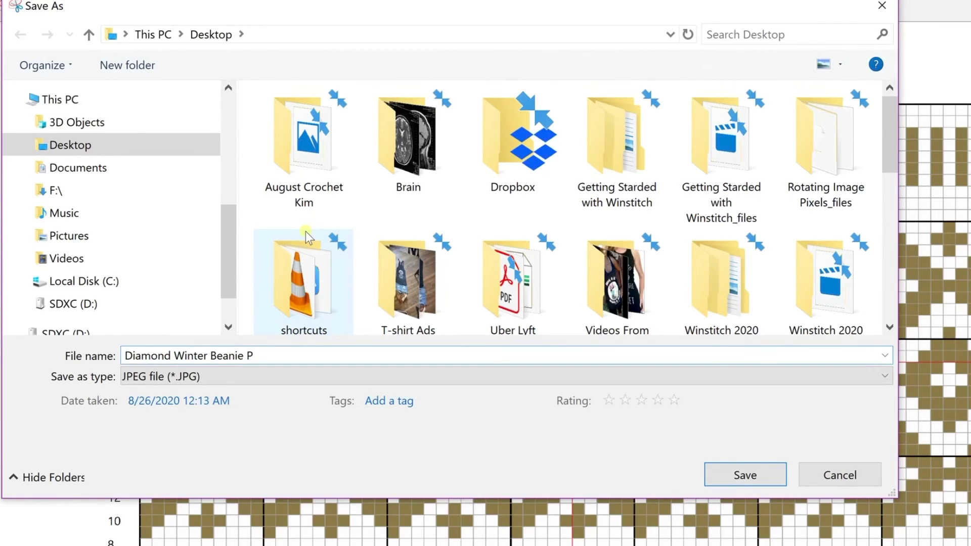
{"action": "key", "text": "BackSpace"}
{"action": "type", "text": "JP"}
{"action": "type", "text": "EG"}
{"action": "key", "text": "Return"}
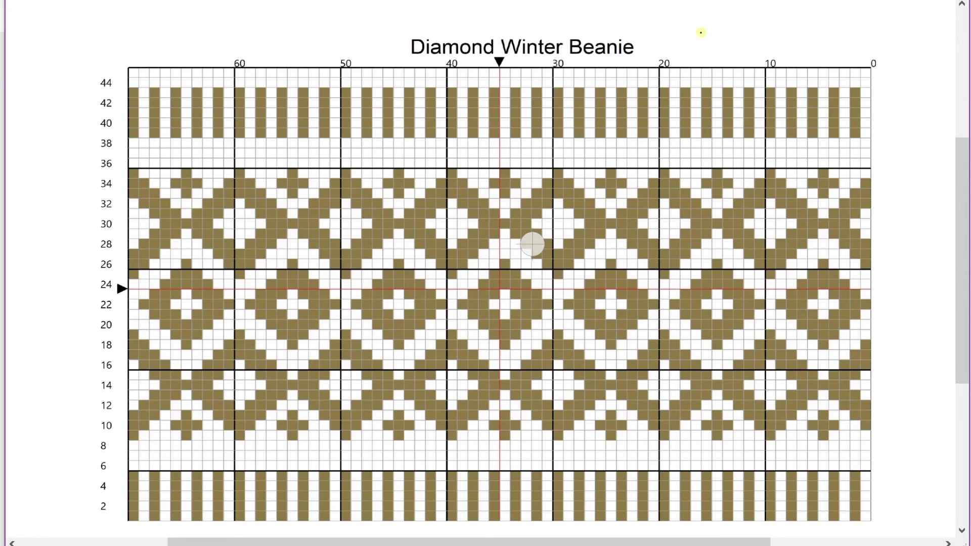
Review the one-page Diamond Winter Beanie chart PDF in Acrobat Reader, then close it to return to WinStitch.
{"action": "mouse_move", "coordinate": [341, 1]}
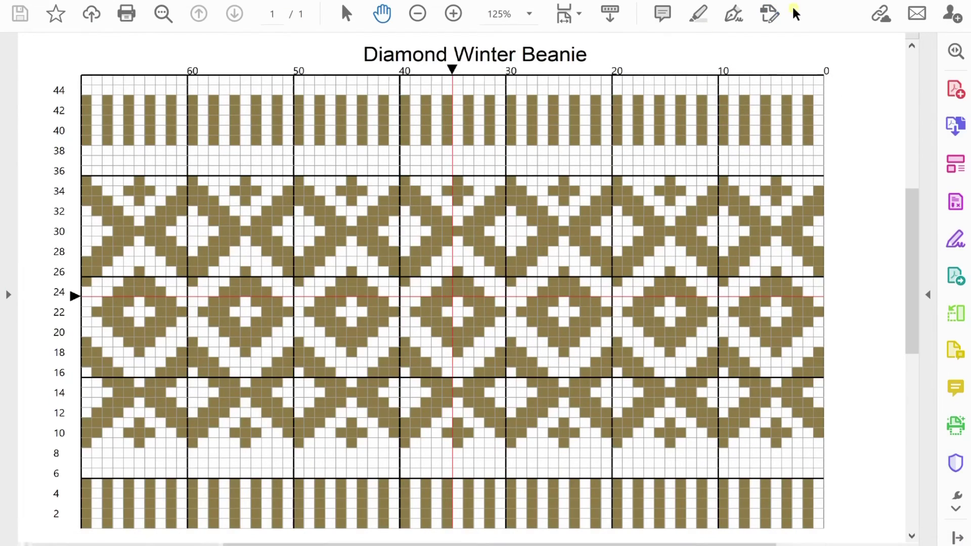